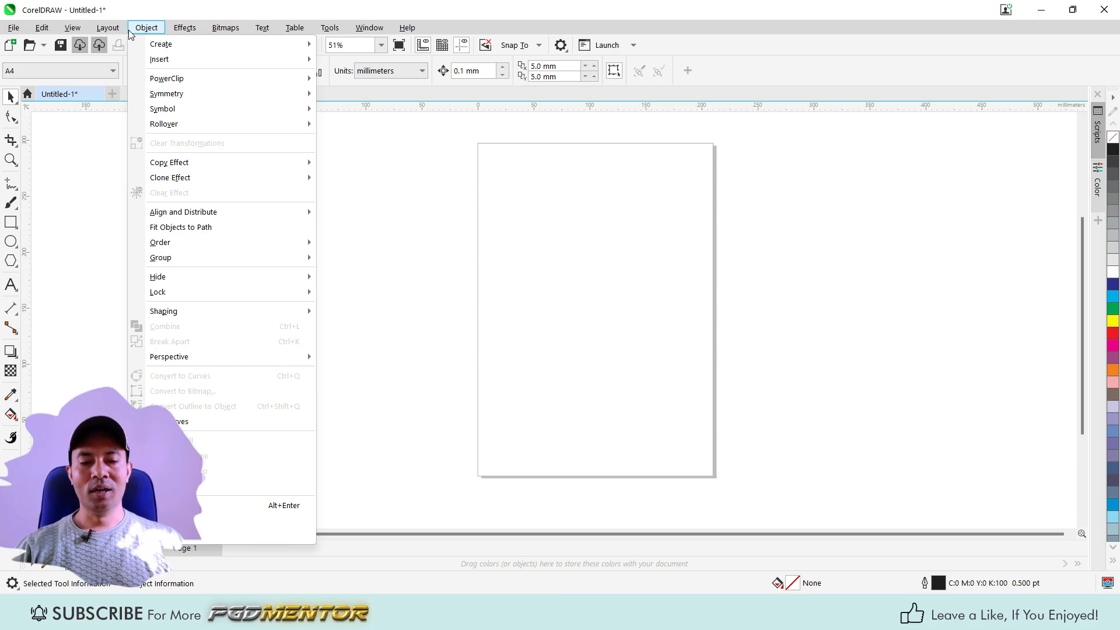
pyautogui.click(402, 175)
pyautogui.click(330, 27)
pyautogui.click(331, 28)
pyautogui.click(331, 28)
pyautogui.moveTo(362, 99)
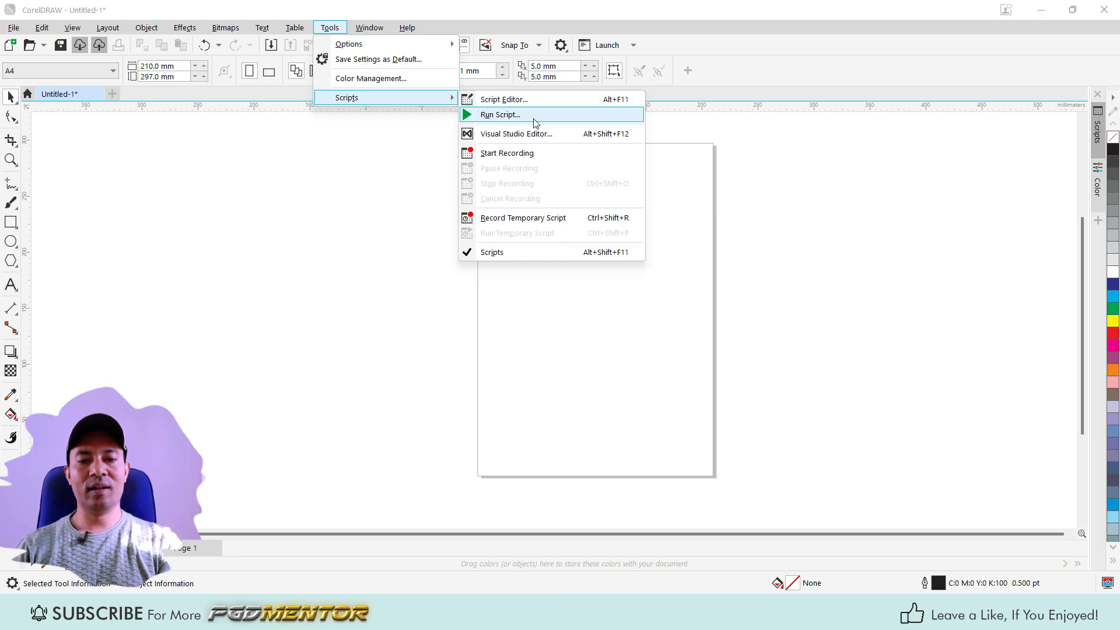
pyautogui.click(494, 116)
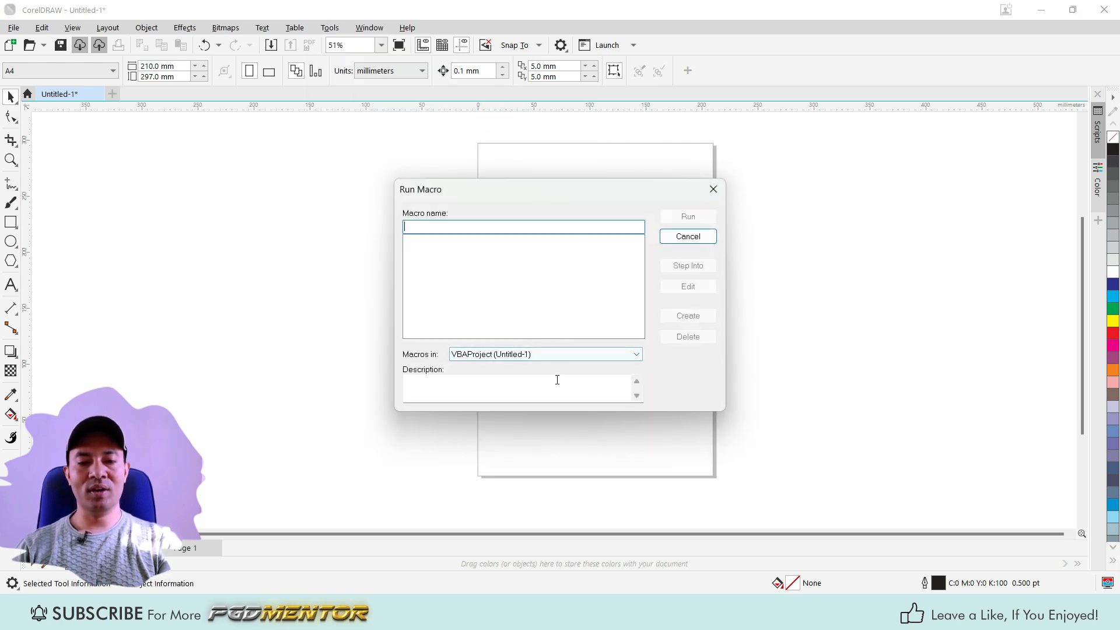
pyautogui.click(713, 191)
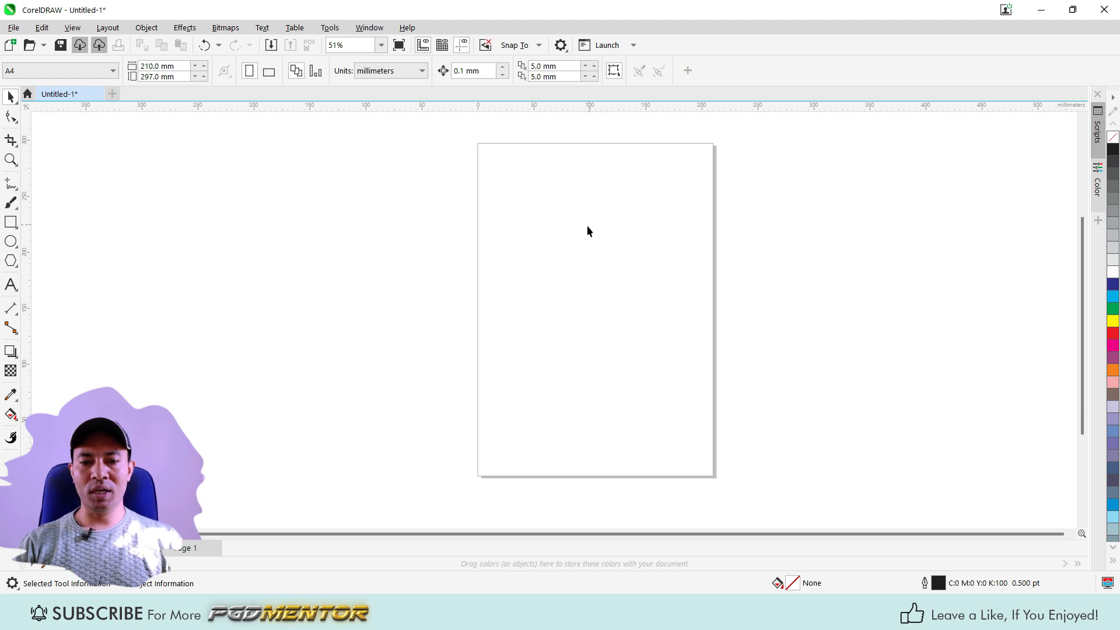
pyautogui.click(444, 165)
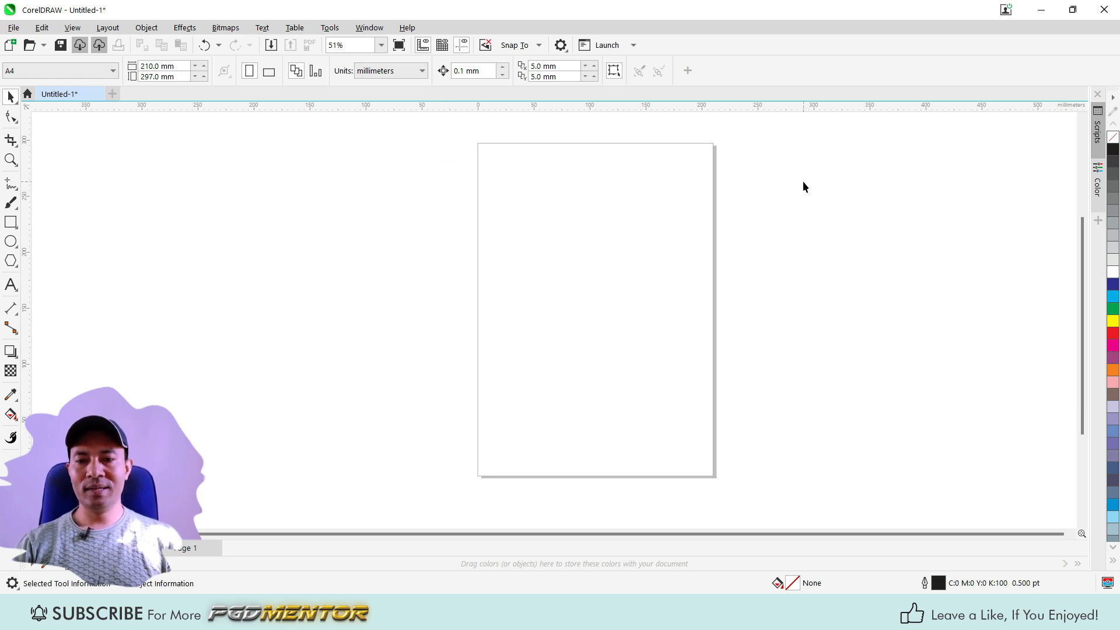
# Open the Prospectus CorelDRAW file from the Irrilink Drip folder in File Explorer.
pyautogui.click(1040, 13)
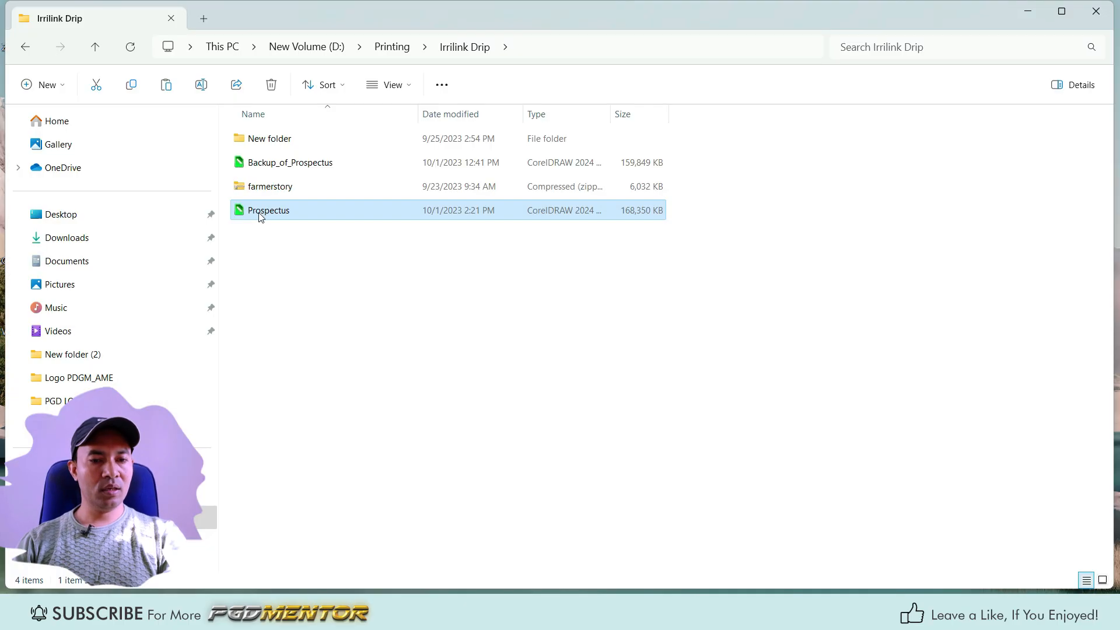
pyautogui.doubleClick(258, 213)
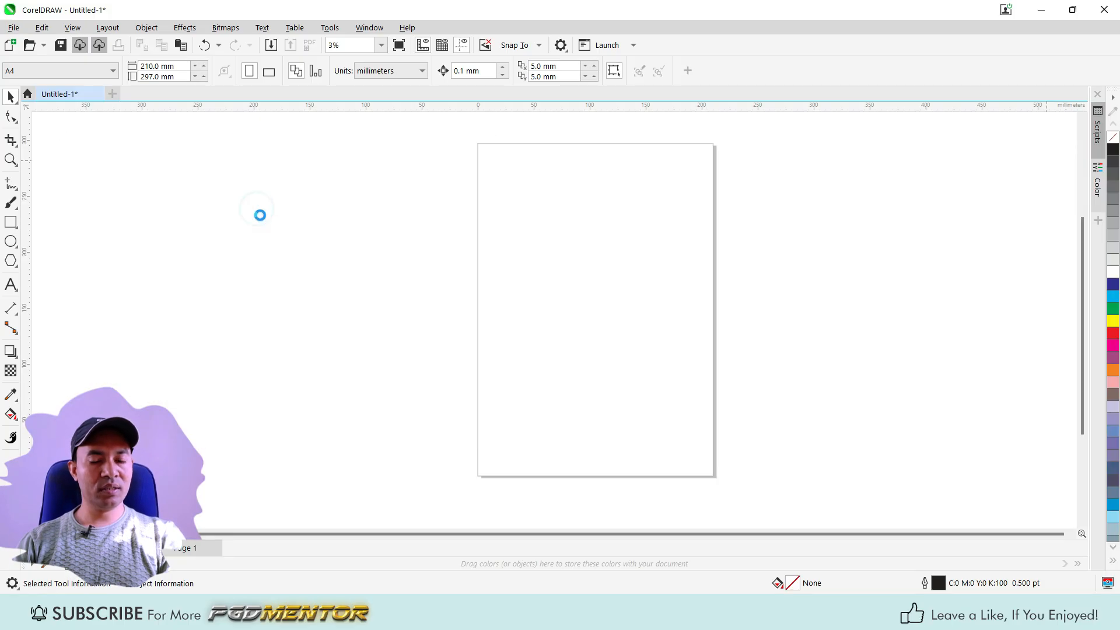
pyautogui.click(97, 94)
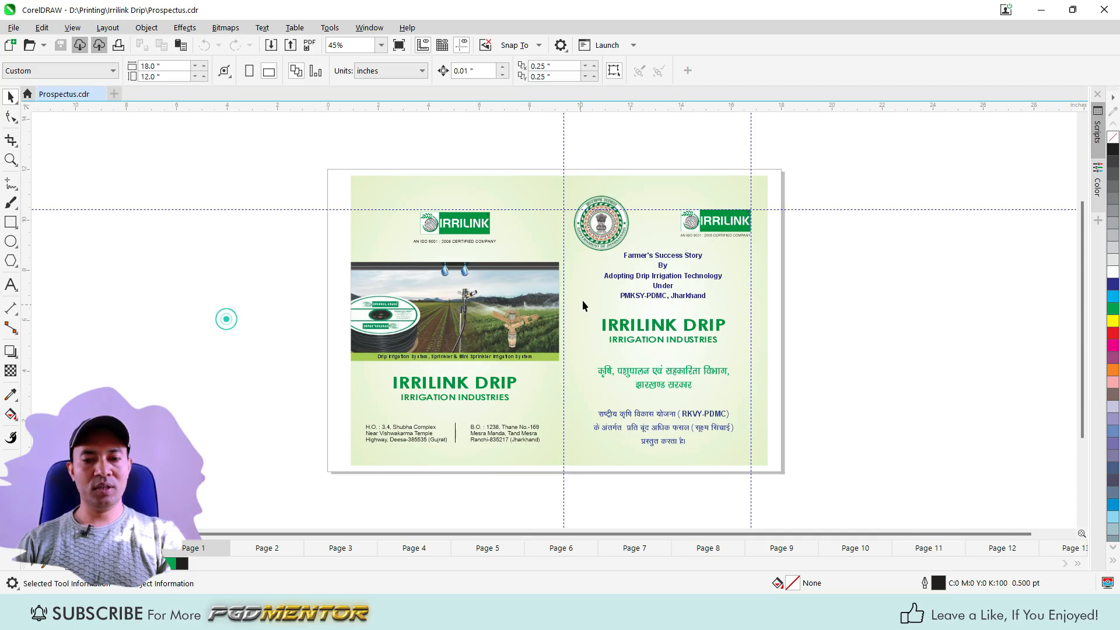
pyautogui.scroll(-2, 554, 285)
pyautogui.scroll(3, 551, 286)
pyautogui.scroll(-2, 493, 259)
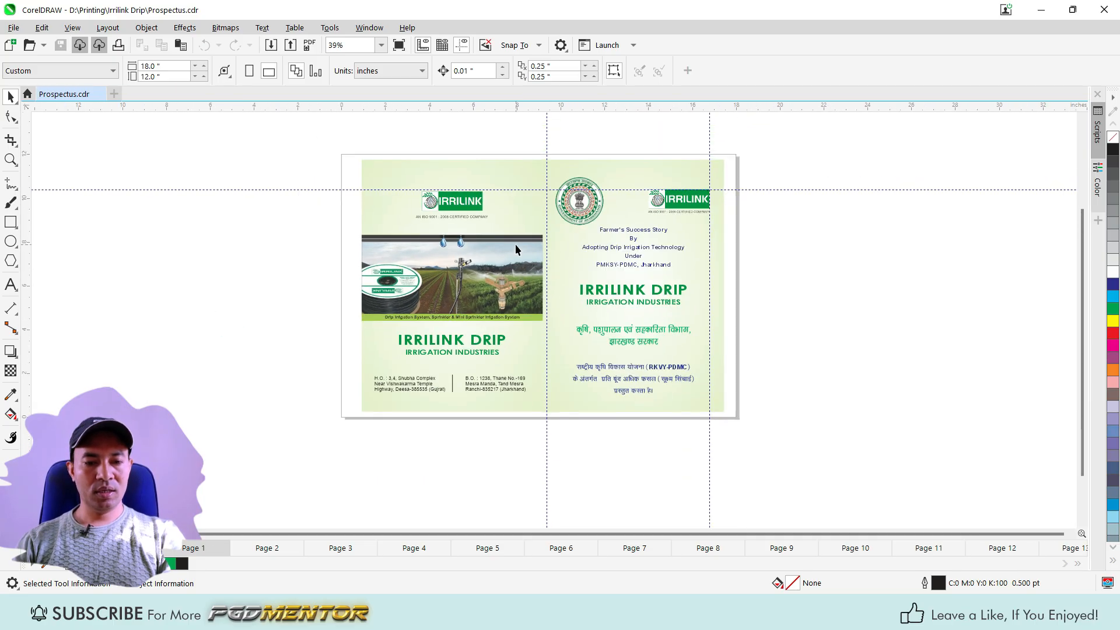
pyautogui.scroll(1, 518, 247)
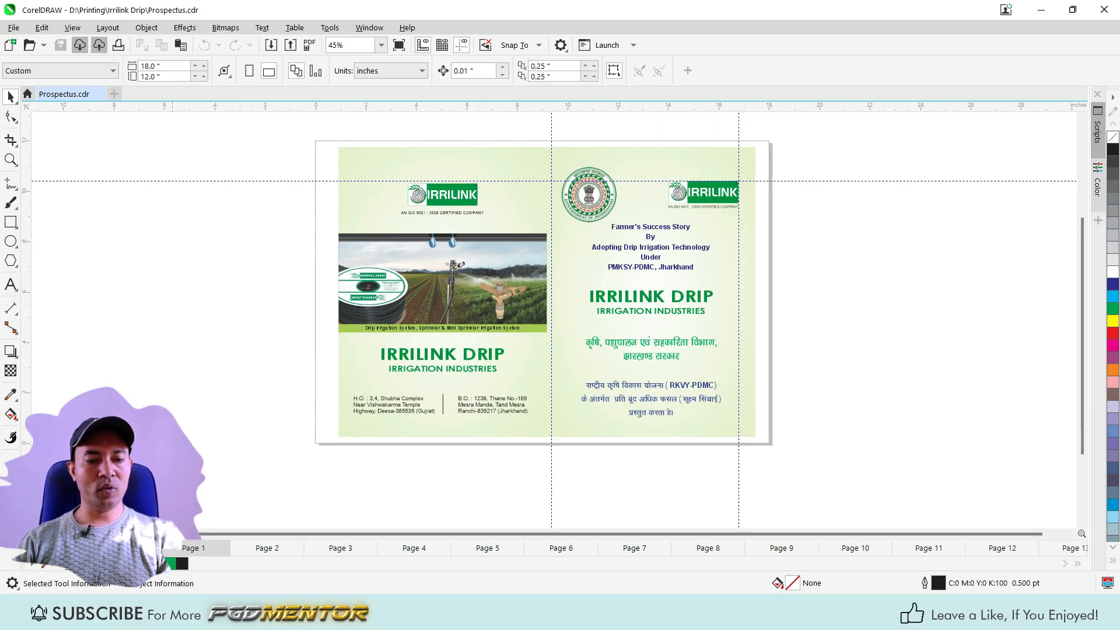
# Select all objects on page 1 and run the Converter.ConvertAllToCurves macro from the ConvertAllToCurves project.
pyautogui.click(522, 336)
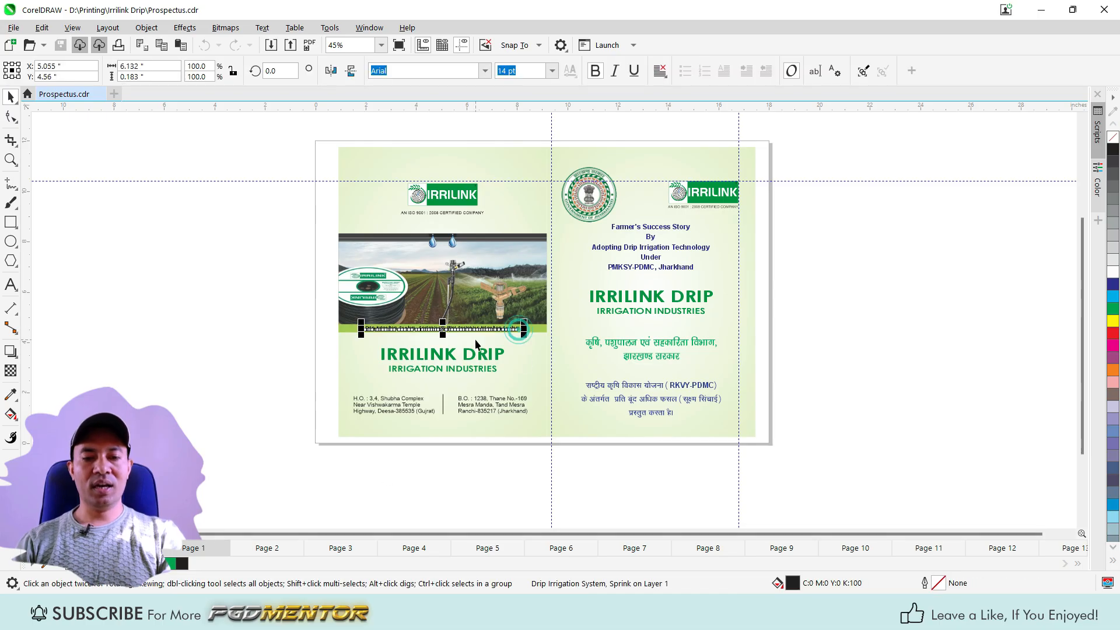
pyautogui.click(248, 136)
pyautogui.moveTo(248, 136); pyautogui.dragTo(833, 500)
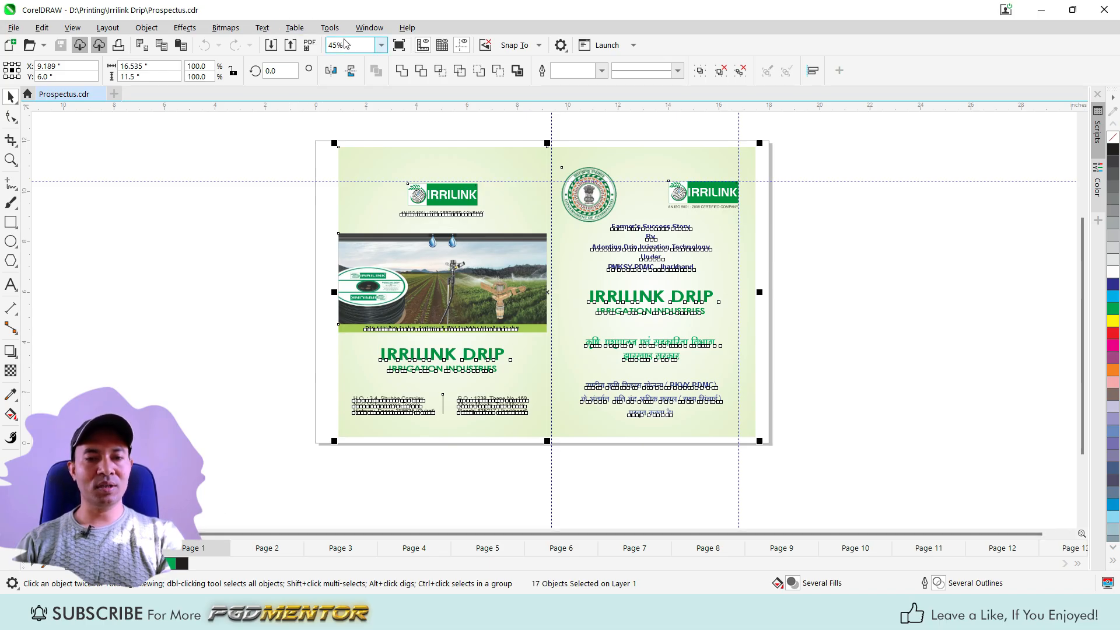
pyautogui.click(330, 28)
pyautogui.moveTo(397, 97)
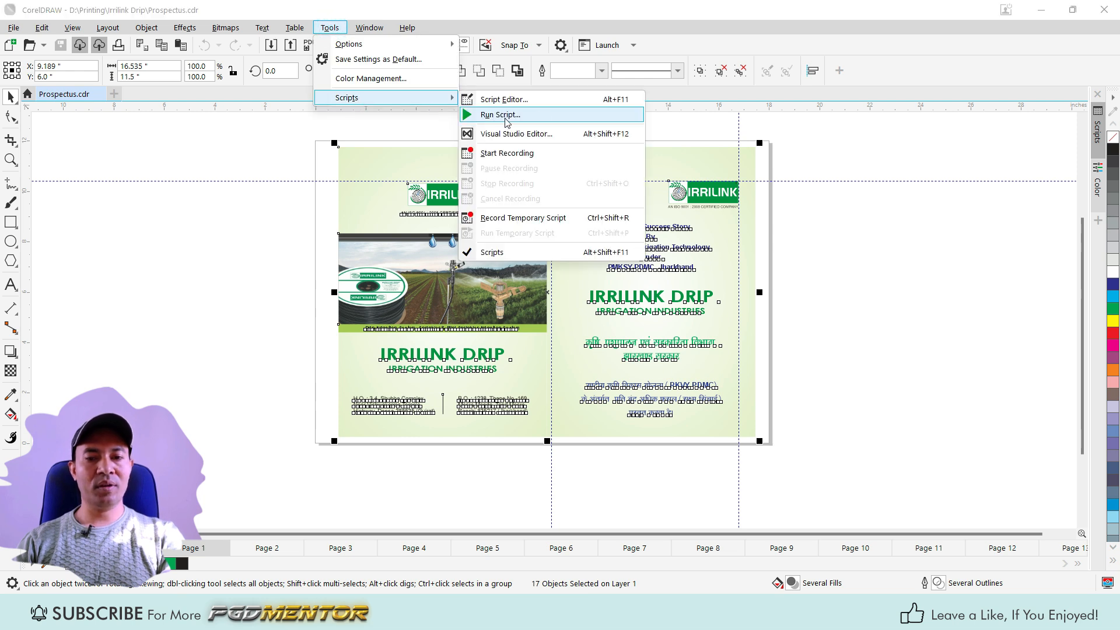
pyautogui.click(505, 115)
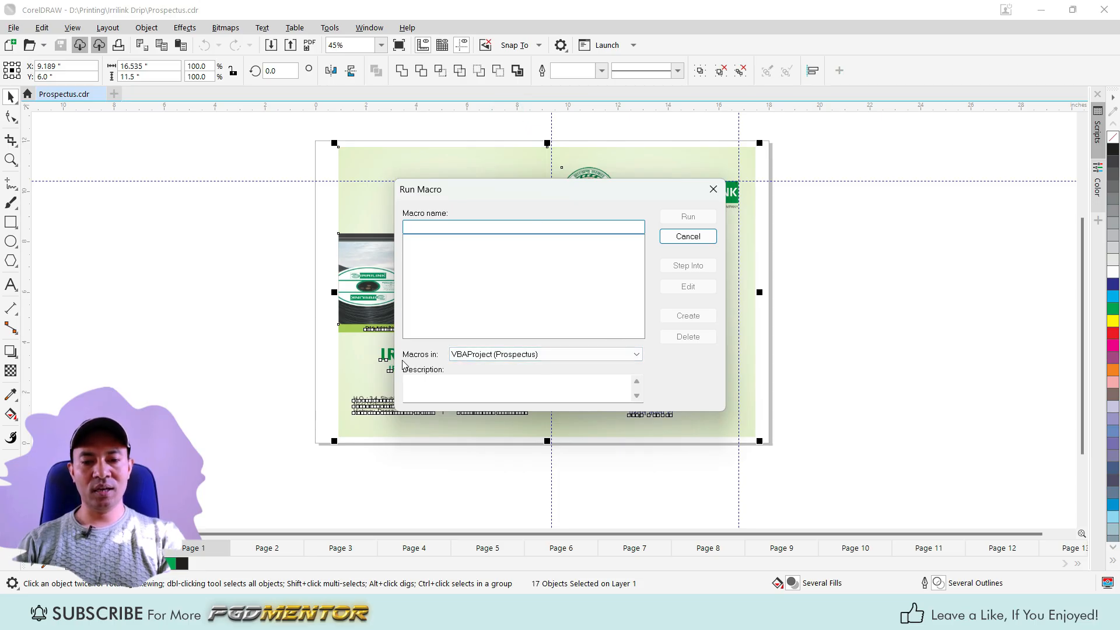
pyautogui.click(563, 355)
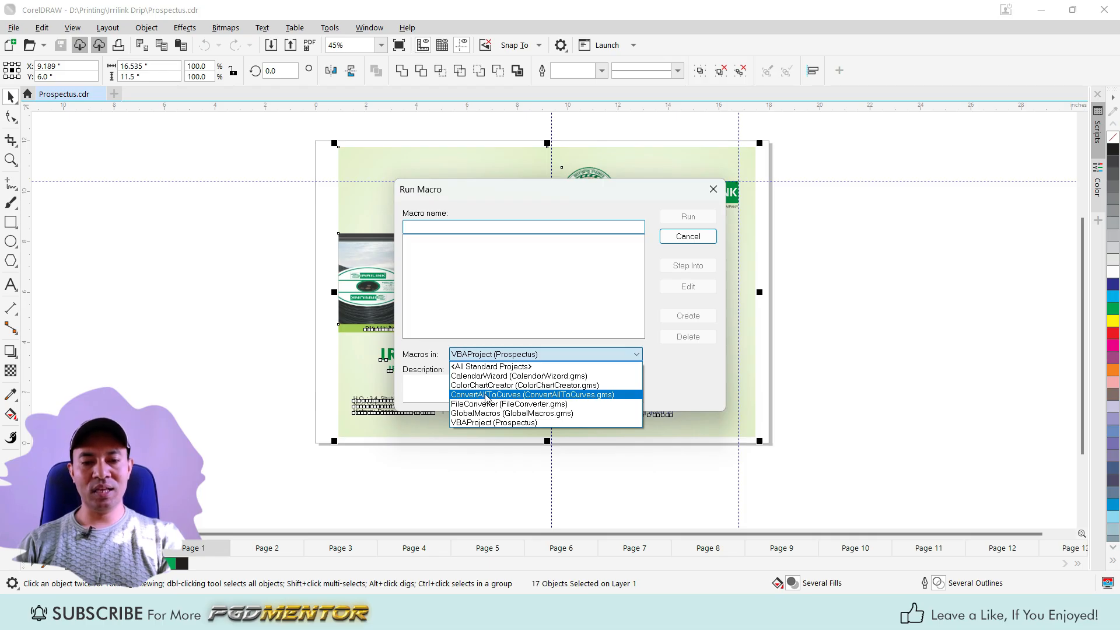
pyautogui.click(485, 395)
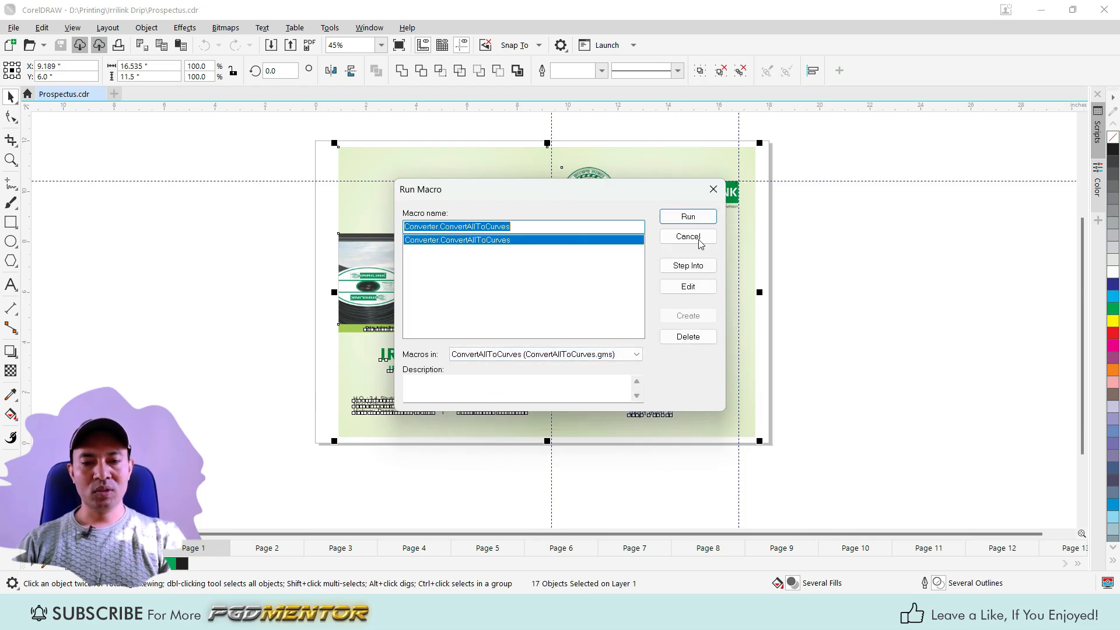
pyautogui.click(689, 218)
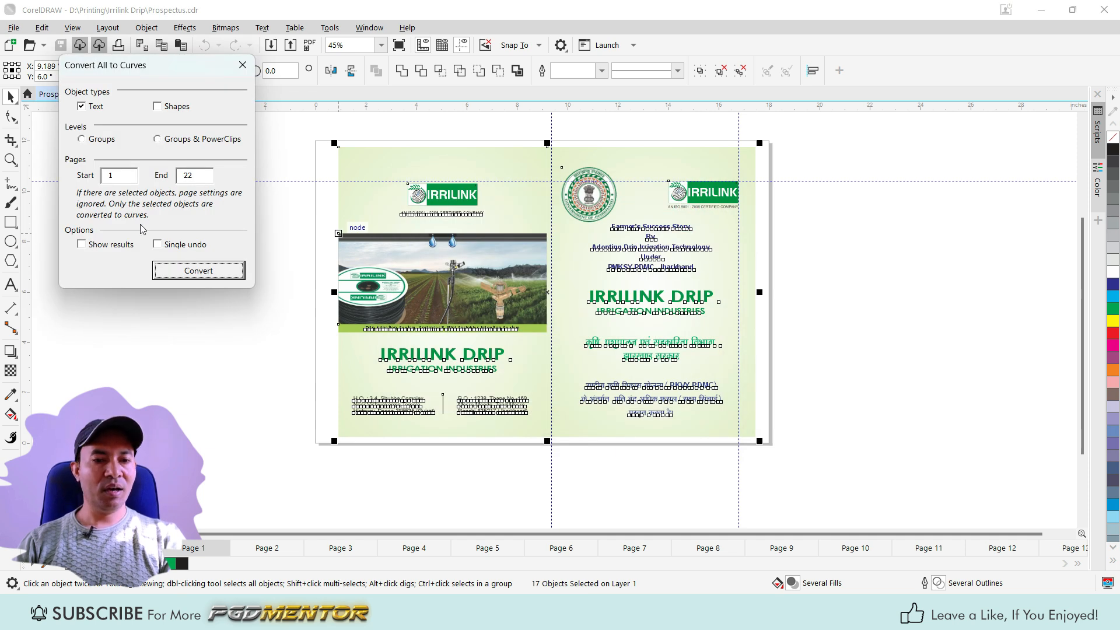
# Convert the selected text to curves at the Groups & PowerClips level with Show results enabled.
pyautogui.moveTo(96, 73); pyautogui.dragTo(97, 99)
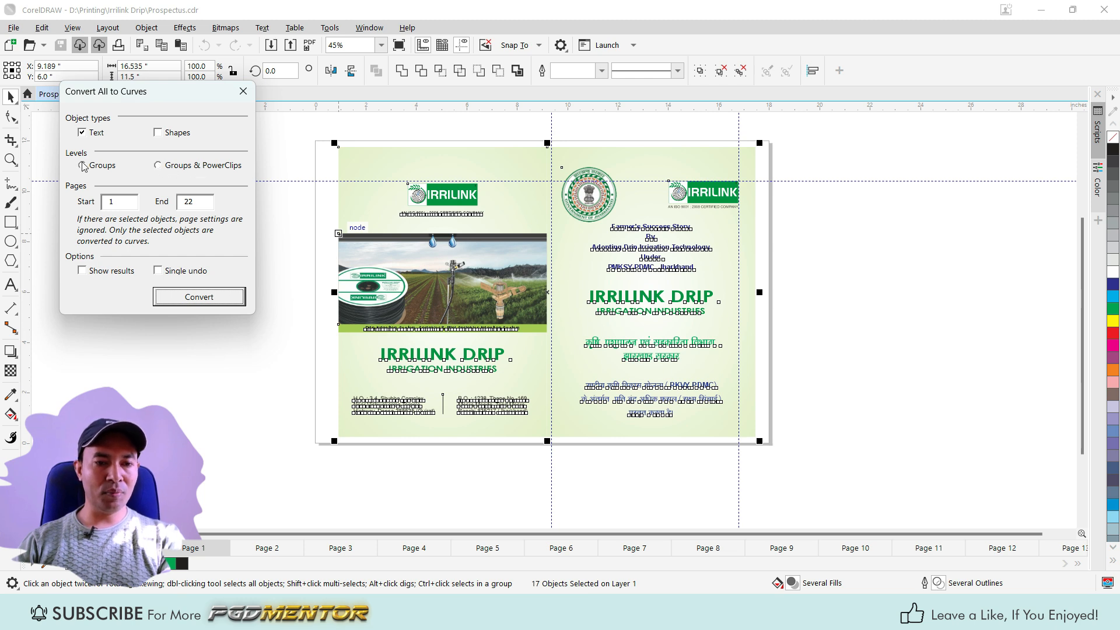
pyautogui.click(196, 168)
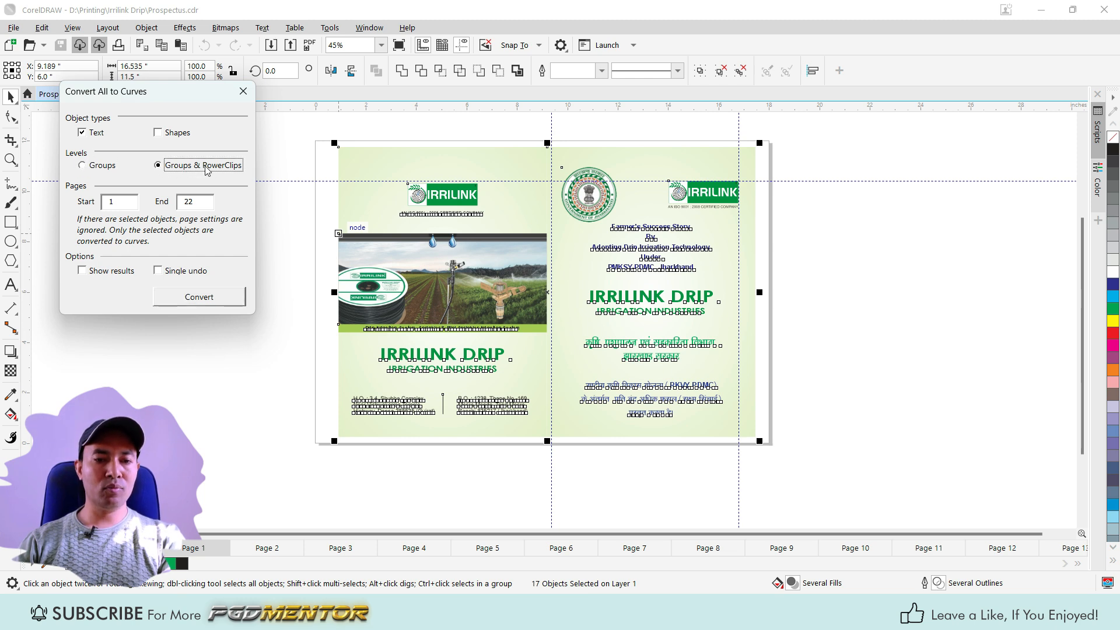
pyautogui.click(82, 166)
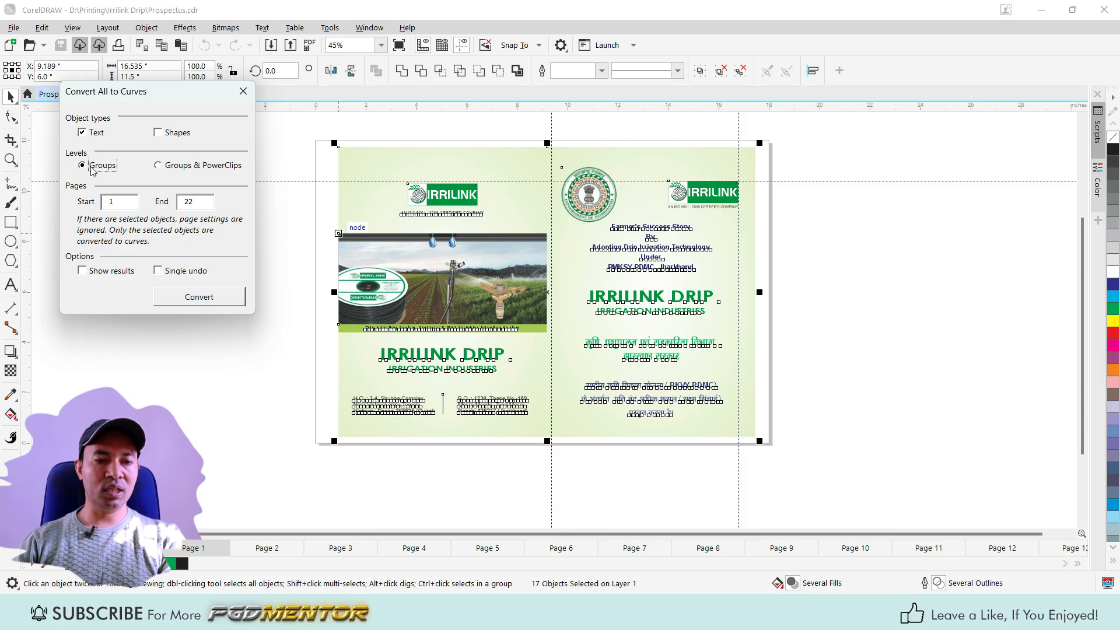
pyautogui.click(160, 166)
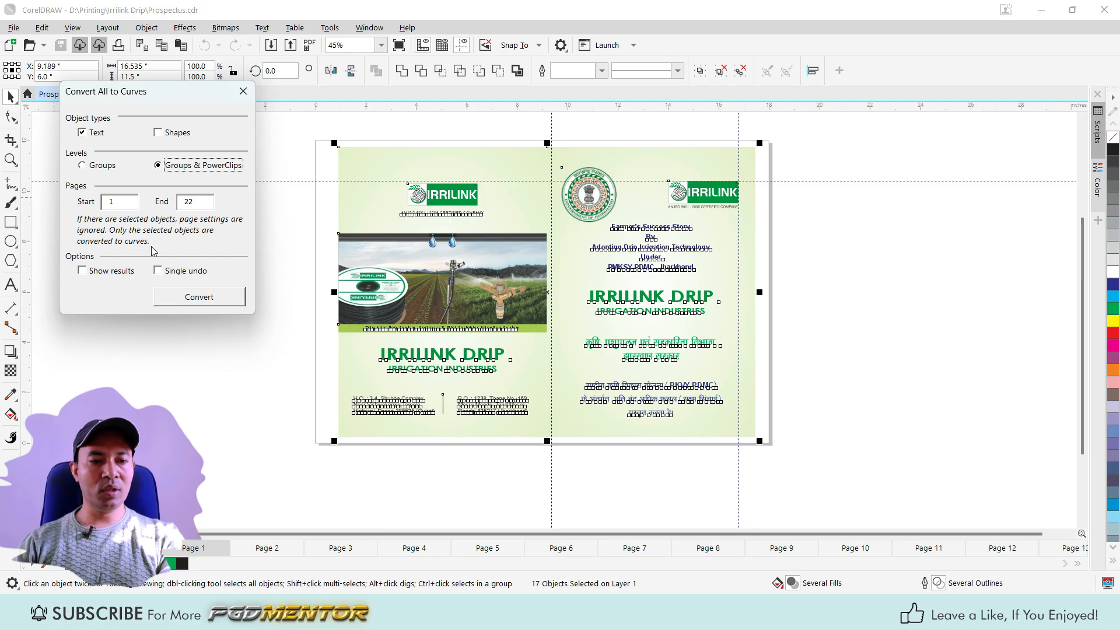
pyautogui.click(90, 272)
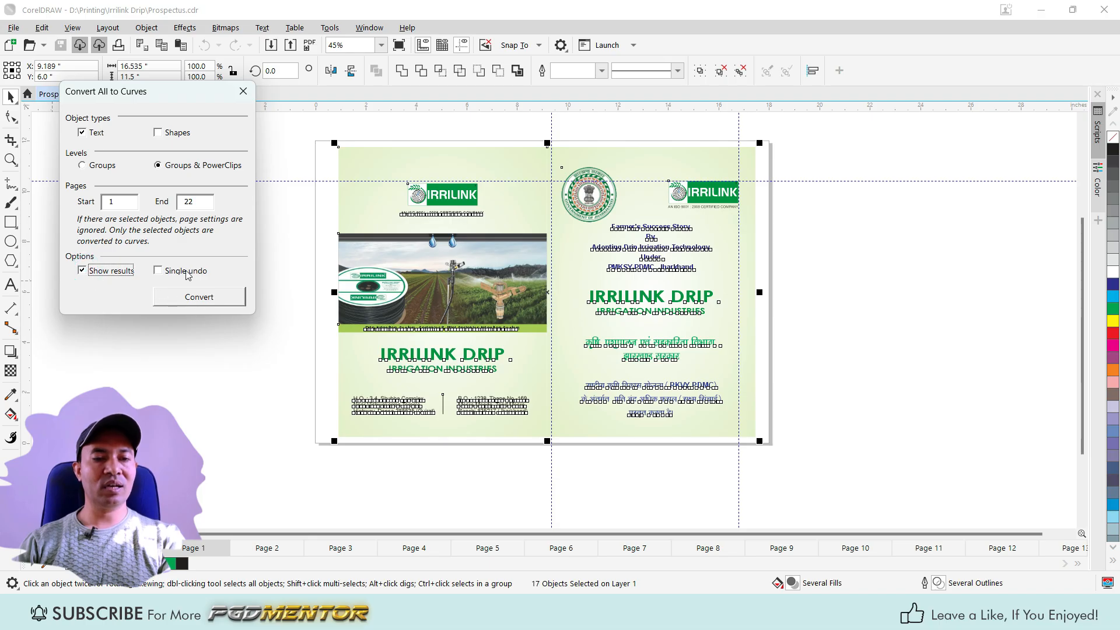
pyautogui.click(200, 299)
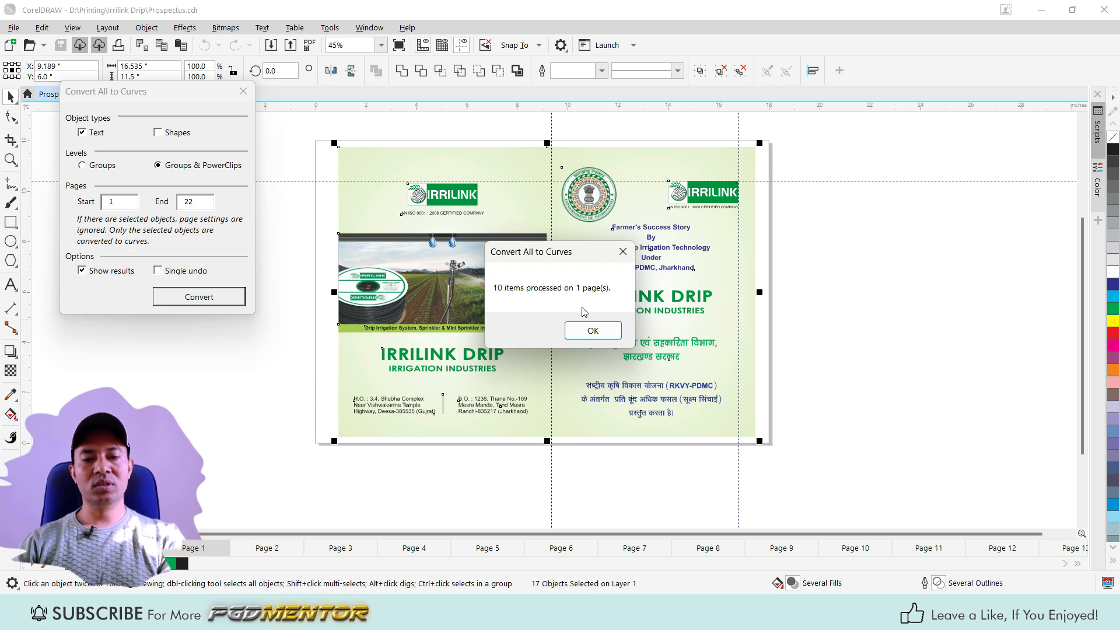
pyautogui.click(599, 338)
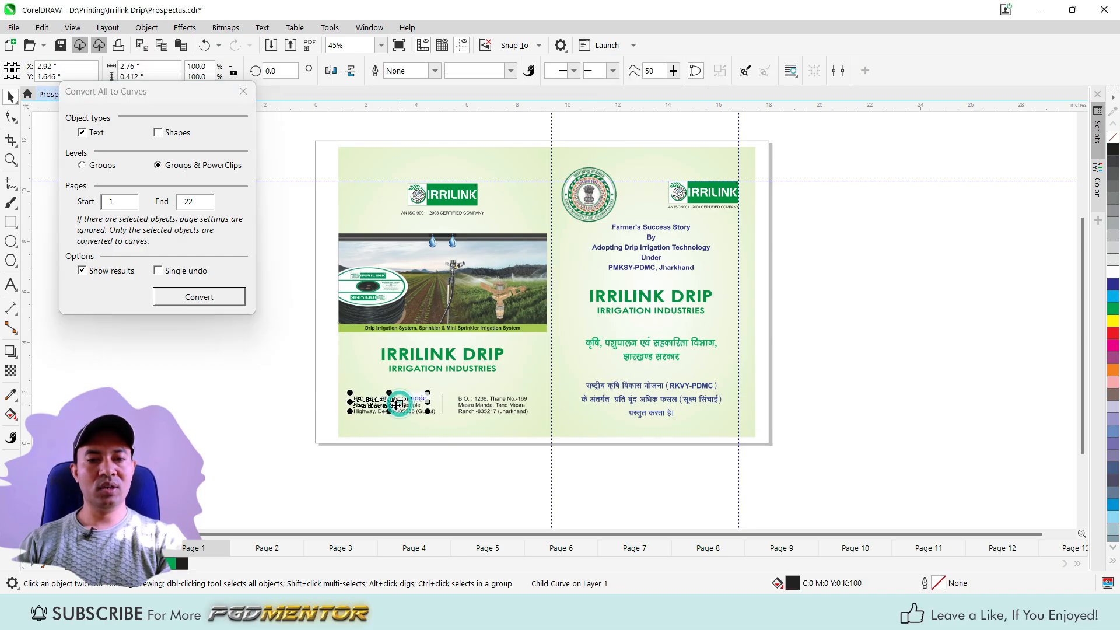
# Examine text objects on page 1 and page 22 to check whether they are curves.
pyautogui.click(280, 414)
pyautogui.click(490, 402)
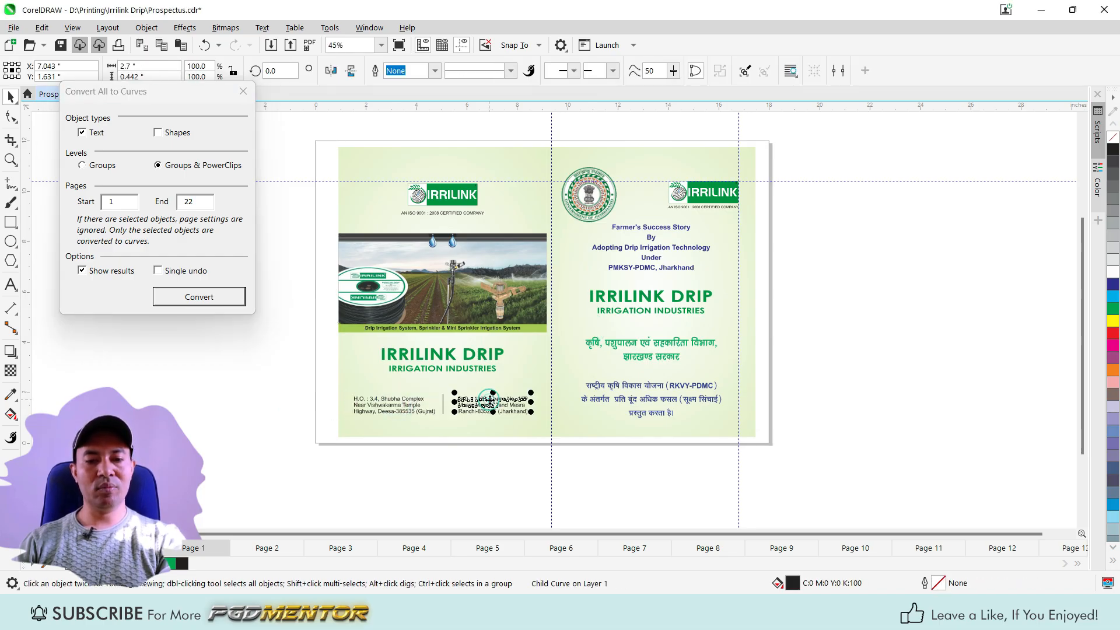
pyautogui.click(651, 245)
pyautogui.click(651, 248)
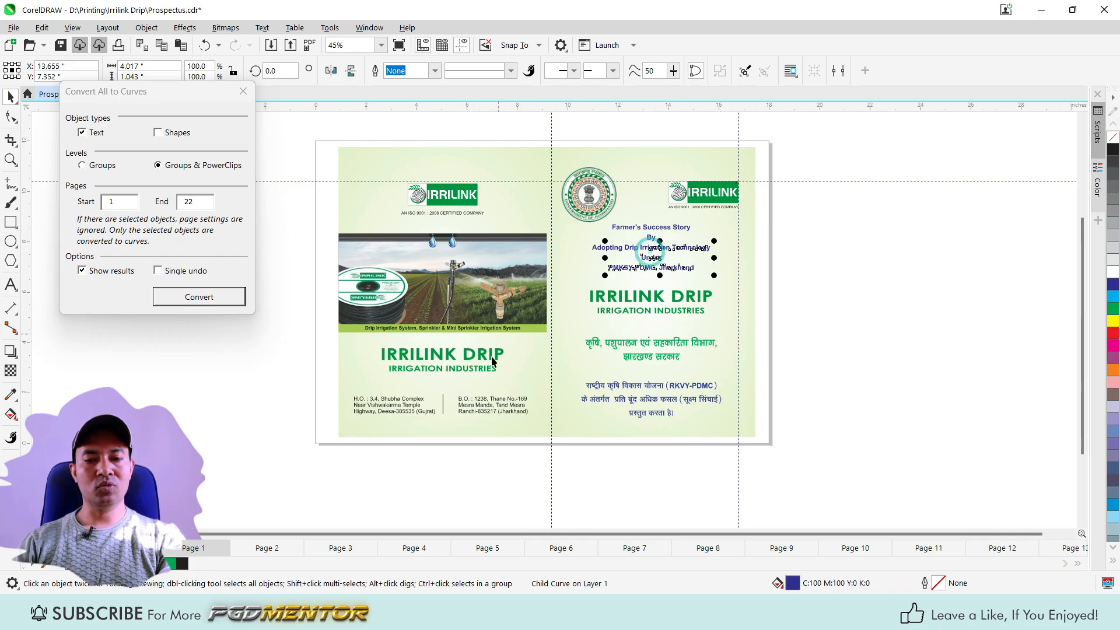
pyautogui.click(514, 503)
pyautogui.click(630, 404)
pyautogui.click(305, 470)
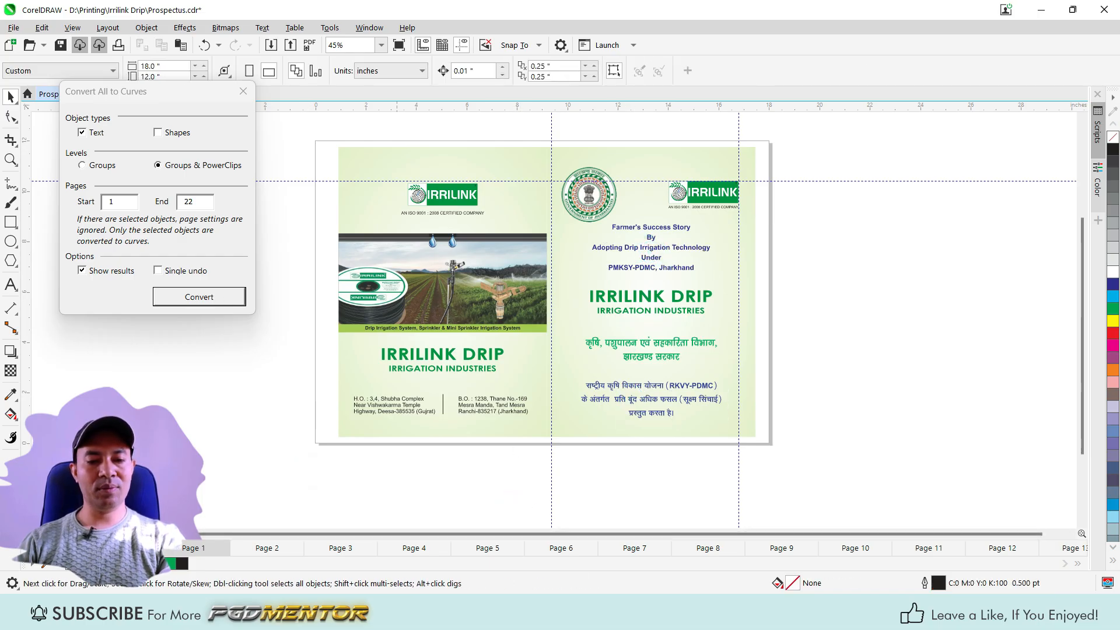
pyautogui.click(130, 548)
pyautogui.click(584, 365)
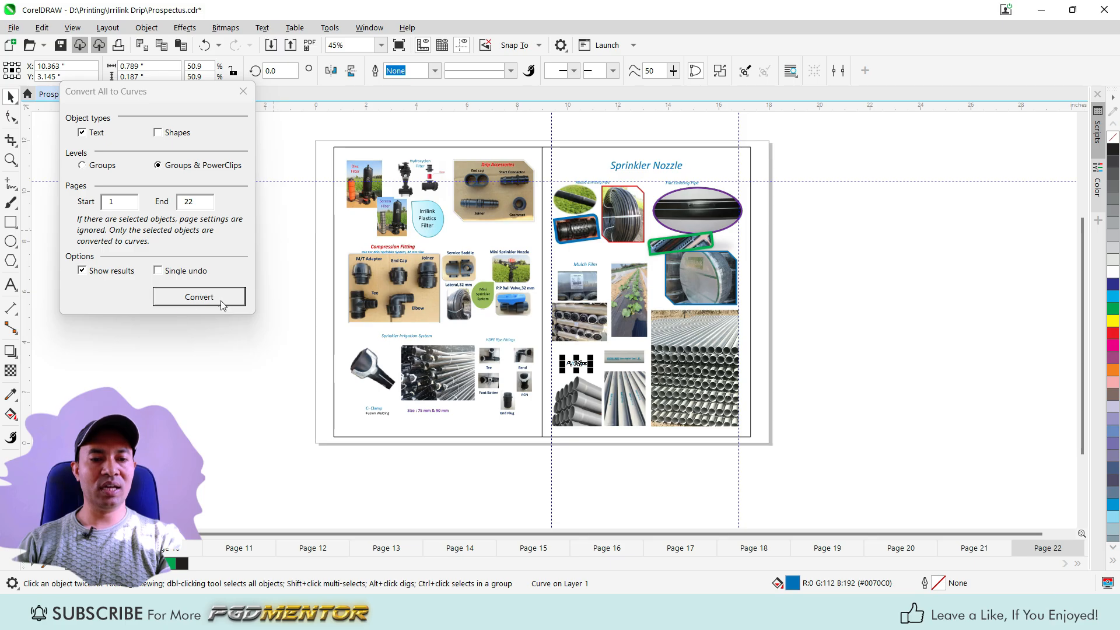
# Close the Convert All to Curves dialog and view the Save Drawing options, cancelling without saving.
pyautogui.click(241, 93)
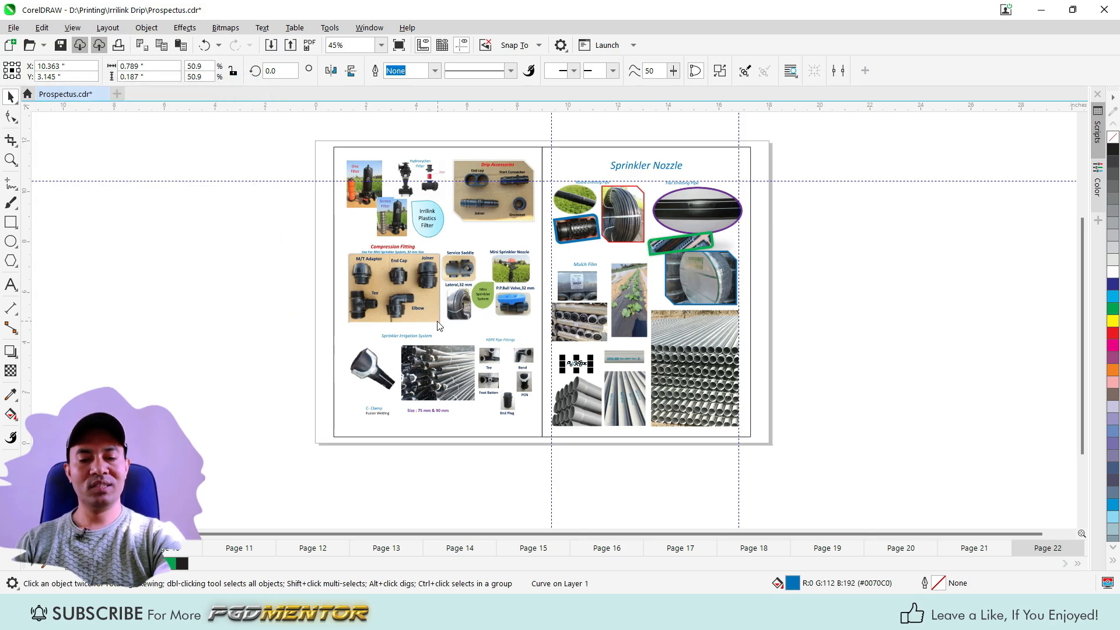
pyautogui.hotkey('ctrl', 'shift', 's')
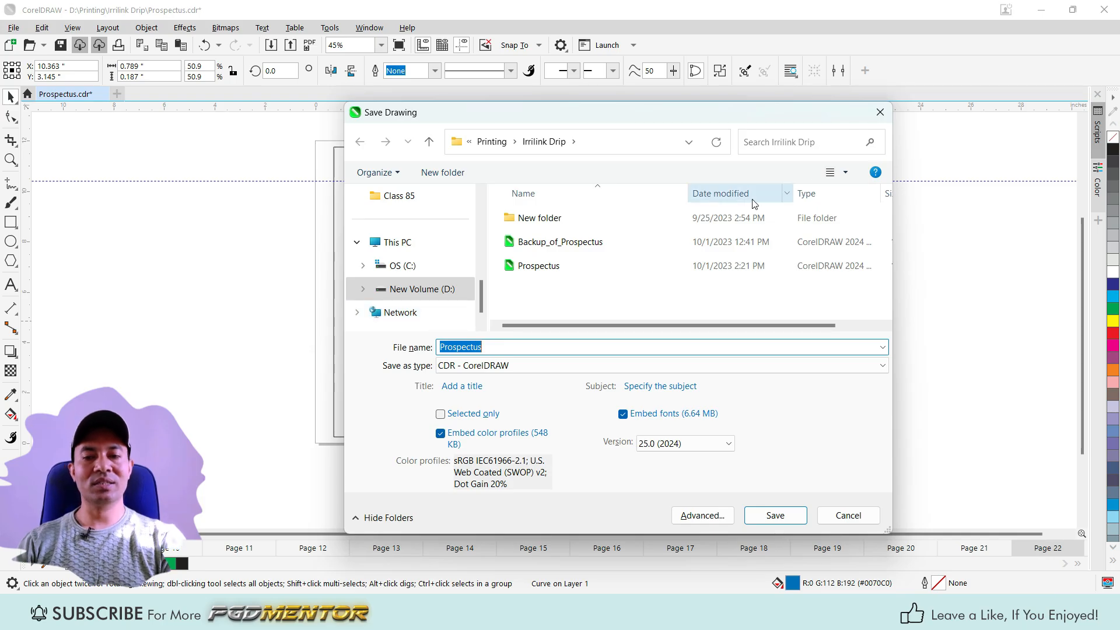
pyautogui.click(880, 112)
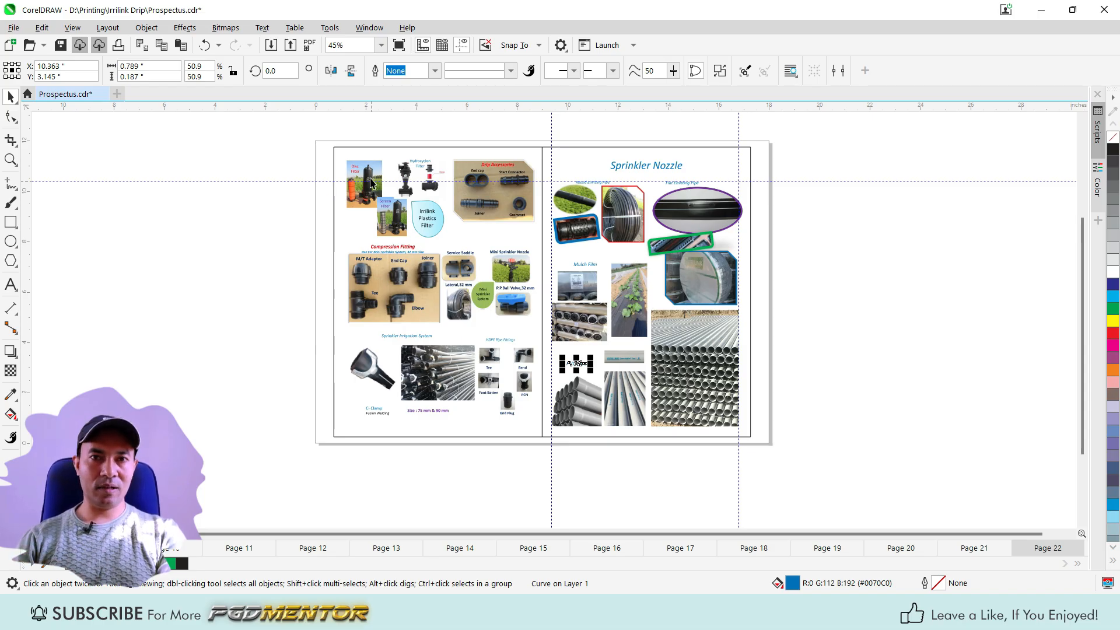
# Run the Converter.Start macro from the FileConverter project to open the File Converter.
pyautogui.click(330, 28)
pyautogui.moveTo(392, 99)
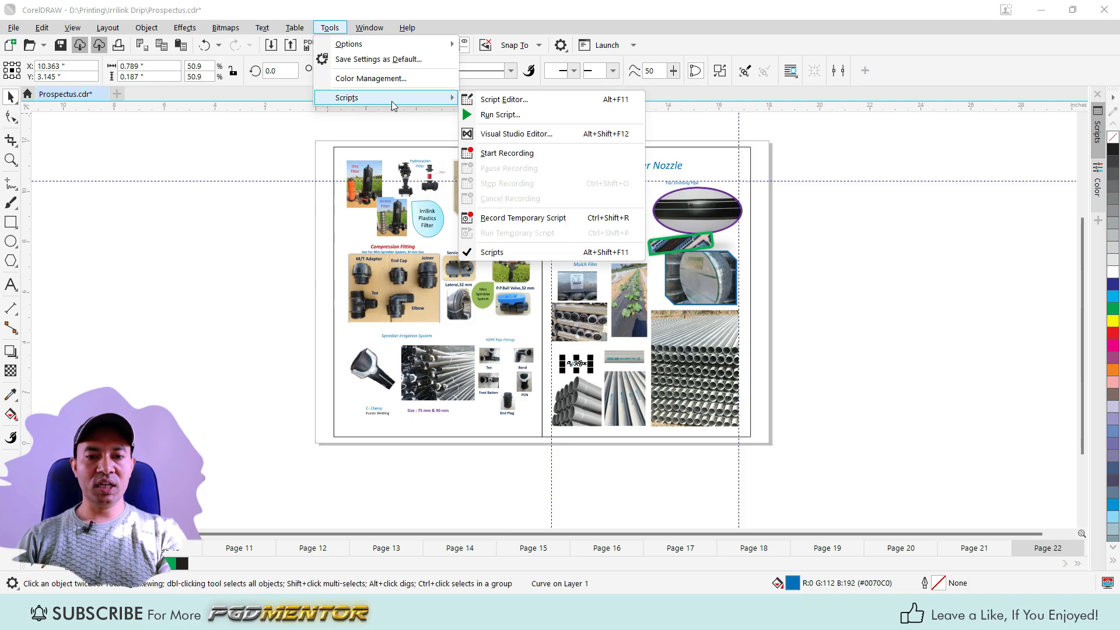
pyautogui.click(511, 117)
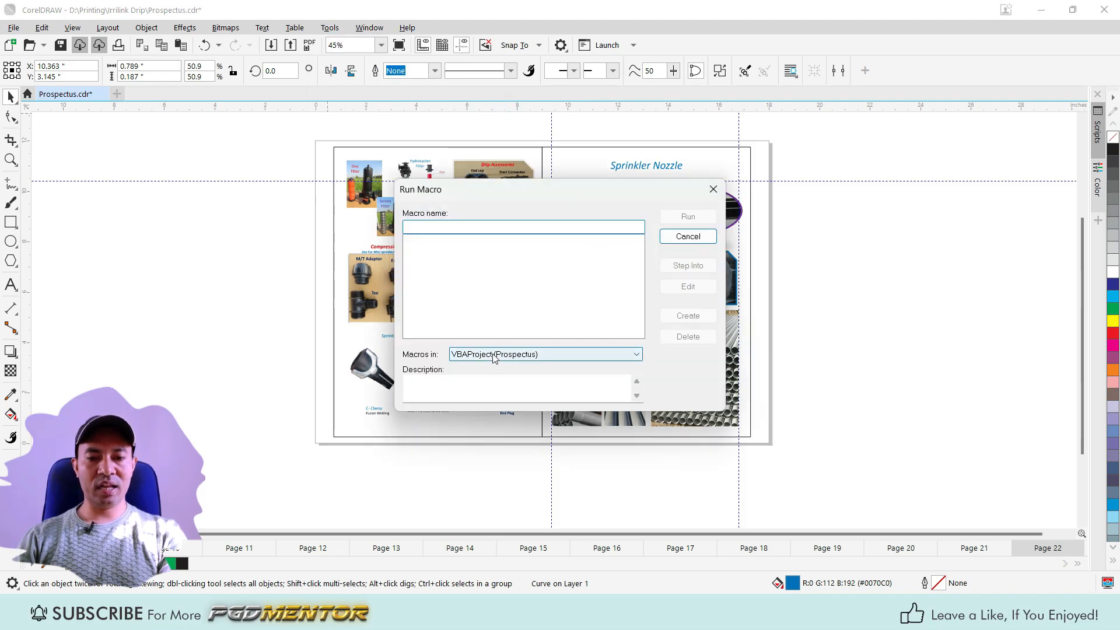
pyautogui.click(460, 354)
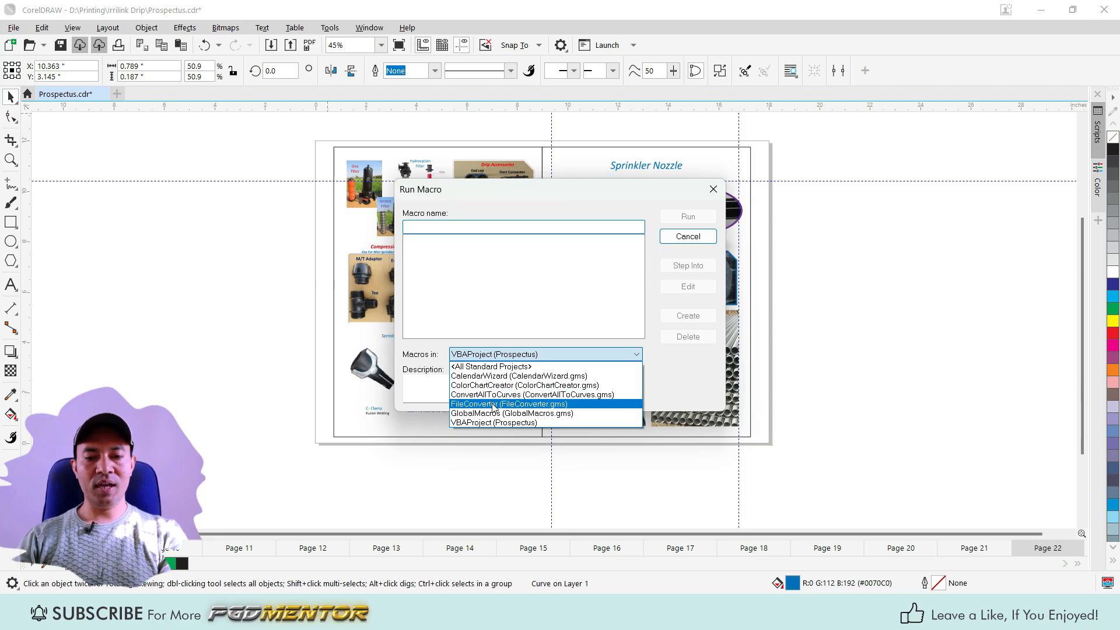
pyautogui.click(494, 403)
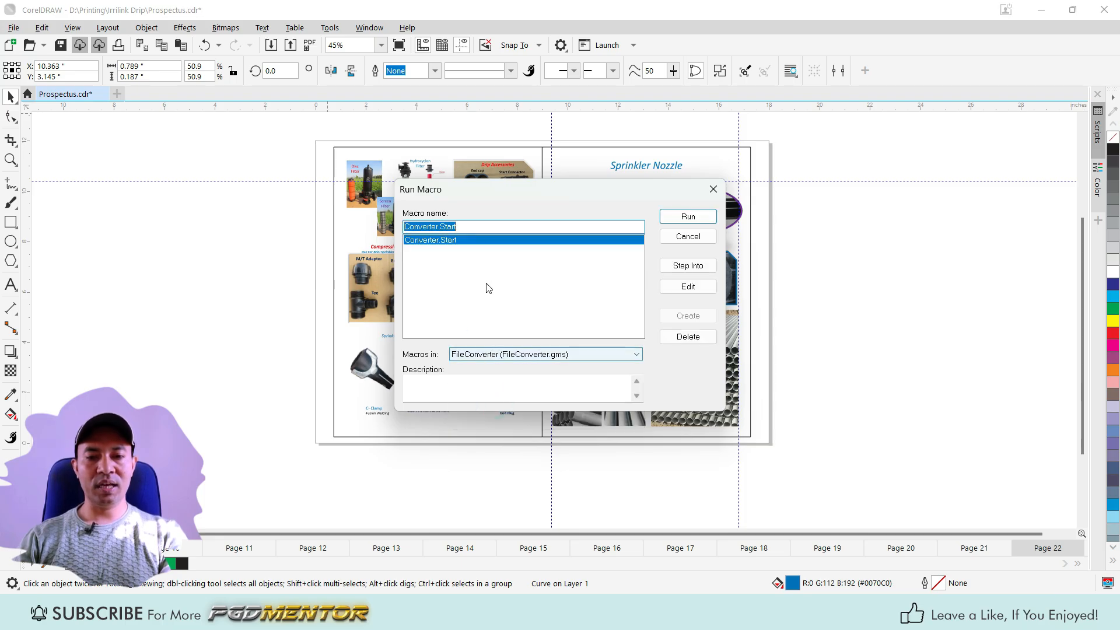
pyautogui.click(689, 218)
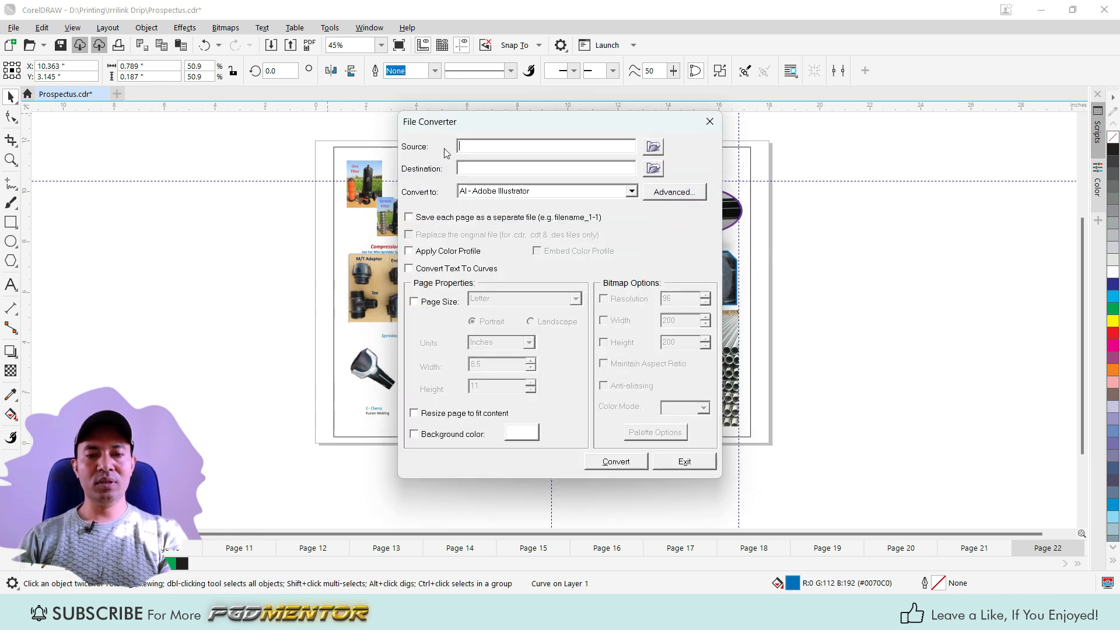
# Set the File Converter's source folder to D:\Printing\Irrilink Drip and acknowledge the completed file search.
pyautogui.click(654, 149)
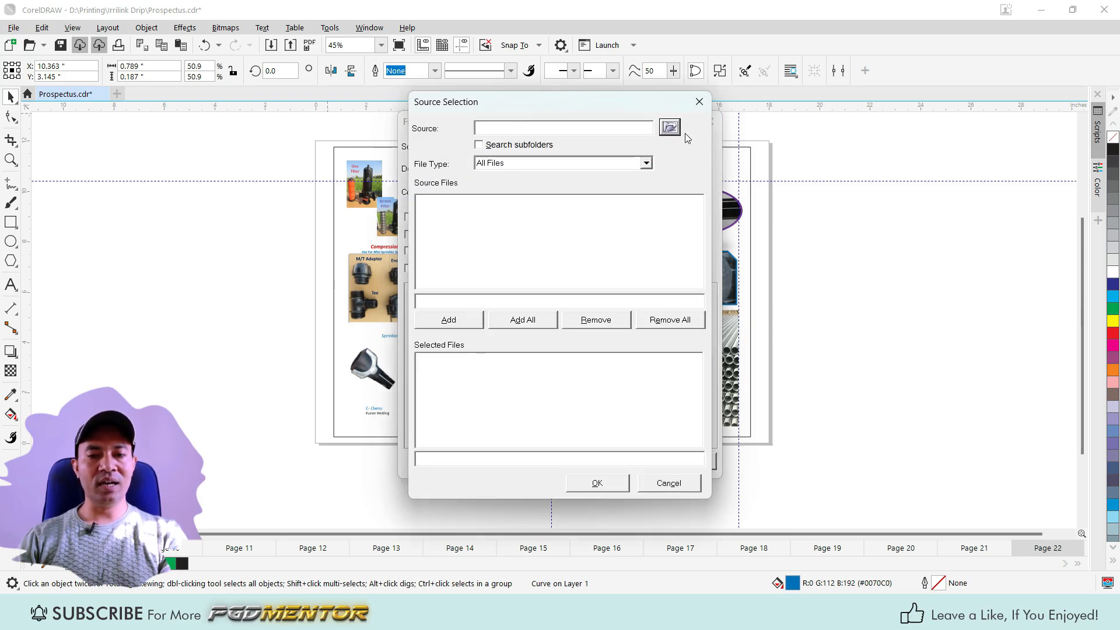
pyautogui.click(669, 128)
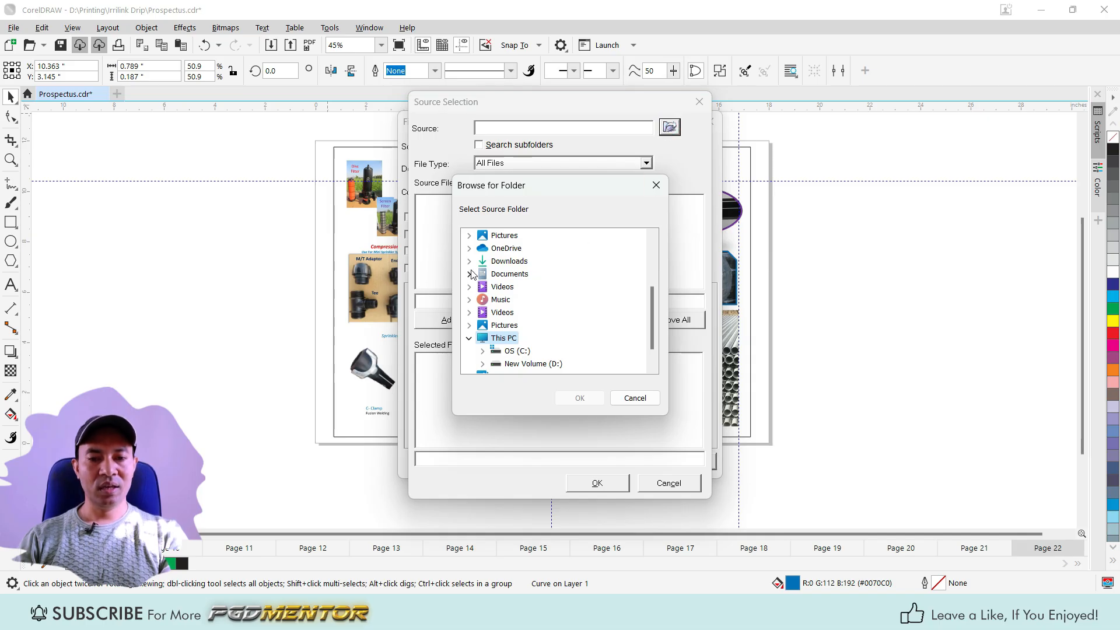
pyautogui.scroll(-1, 507, 350)
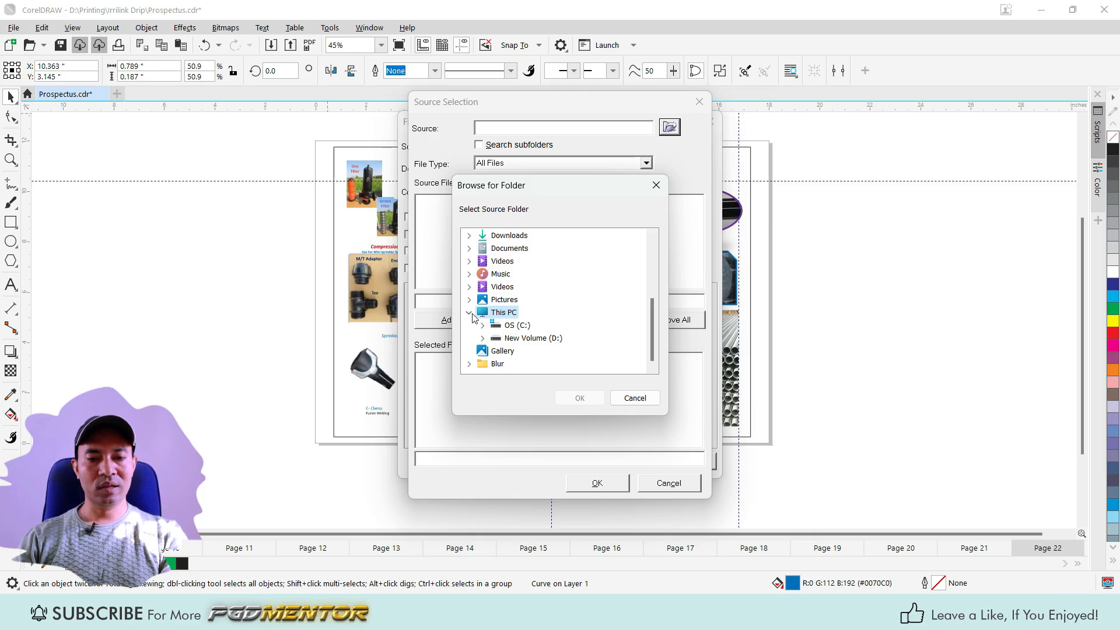
pyautogui.moveTo(651, 332); pyautogui.dragTo(654, 238)
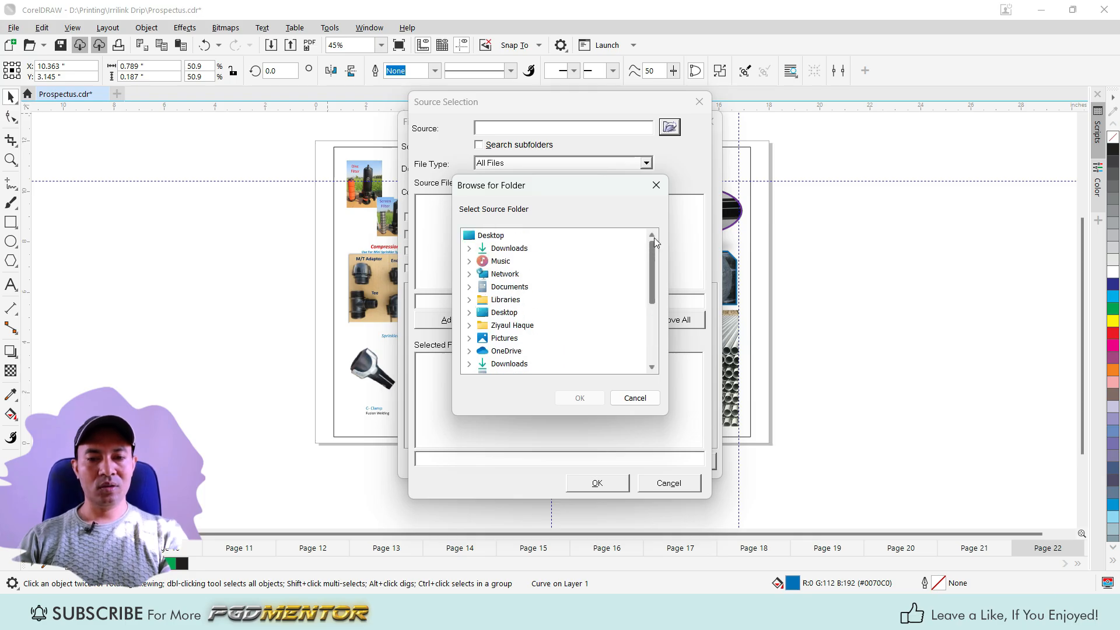
pyautogui.scroll(-3, 662, 283)
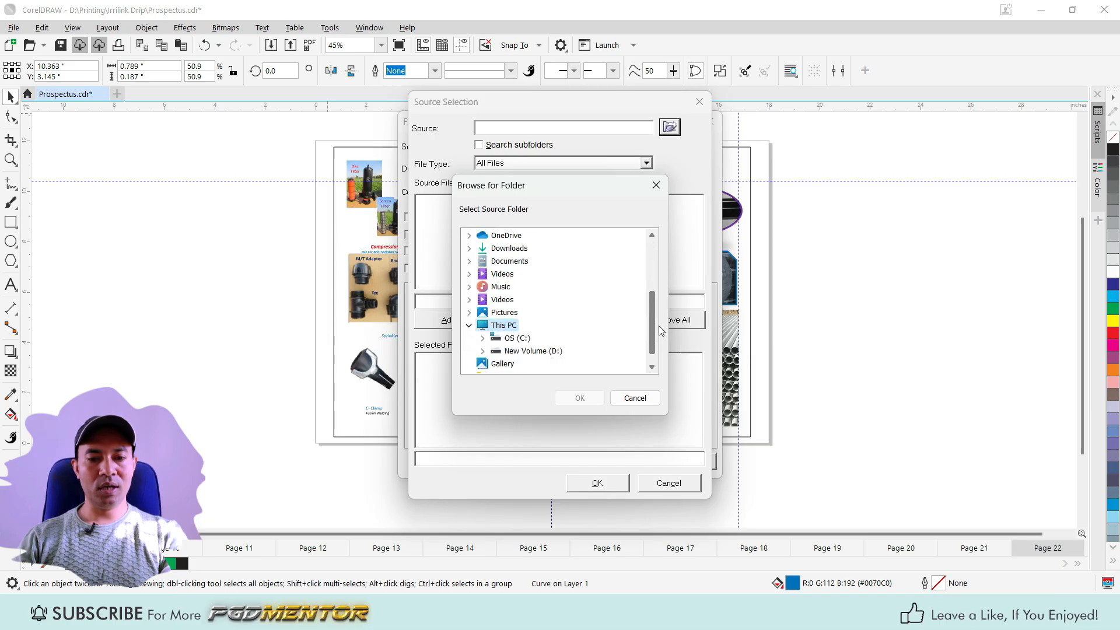
pyautogui.doubleClick(533, 350)
pyautogui.scroll(-1, 570, 302)
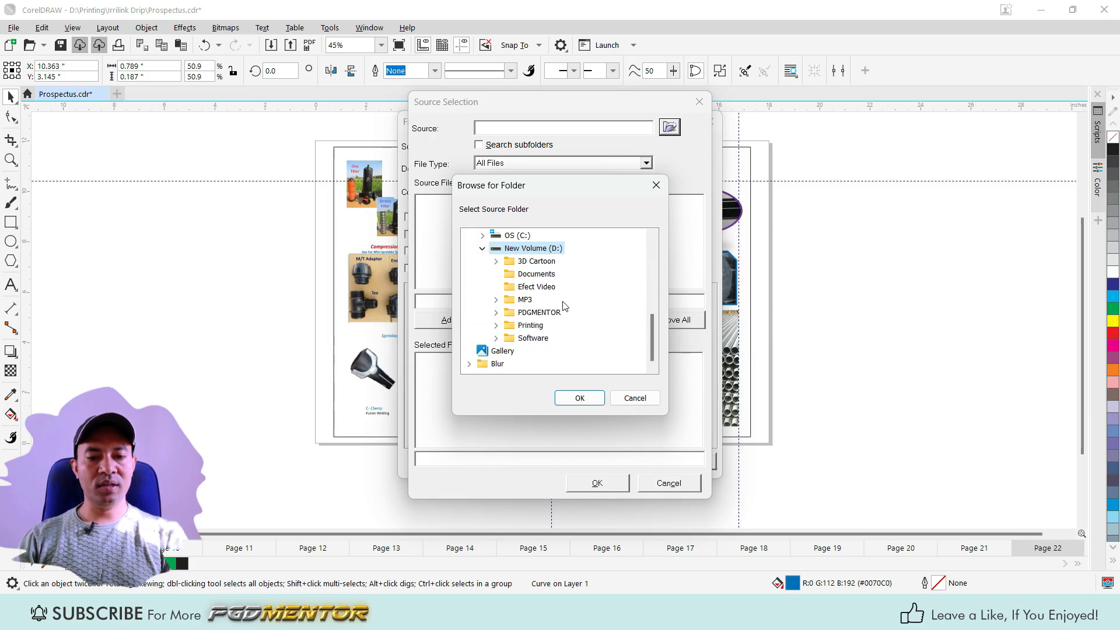
pyautogui.click(496, 325)
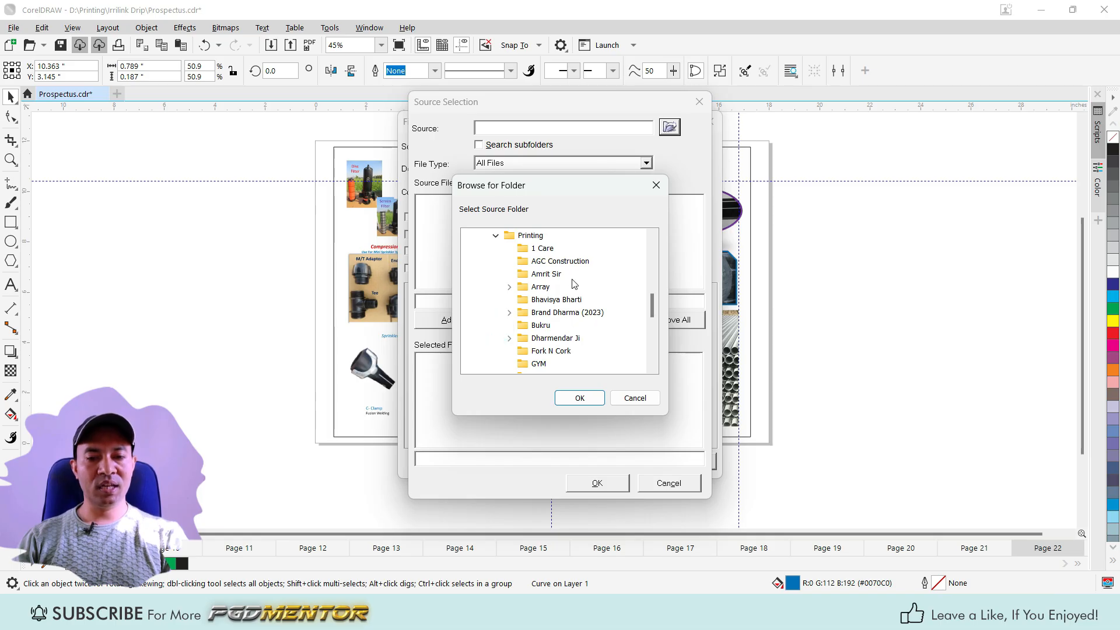
pyautogui.scroll(-2, 575, 285)
pyautogui.click(540, 338)
pyautogui.click(580, 398)
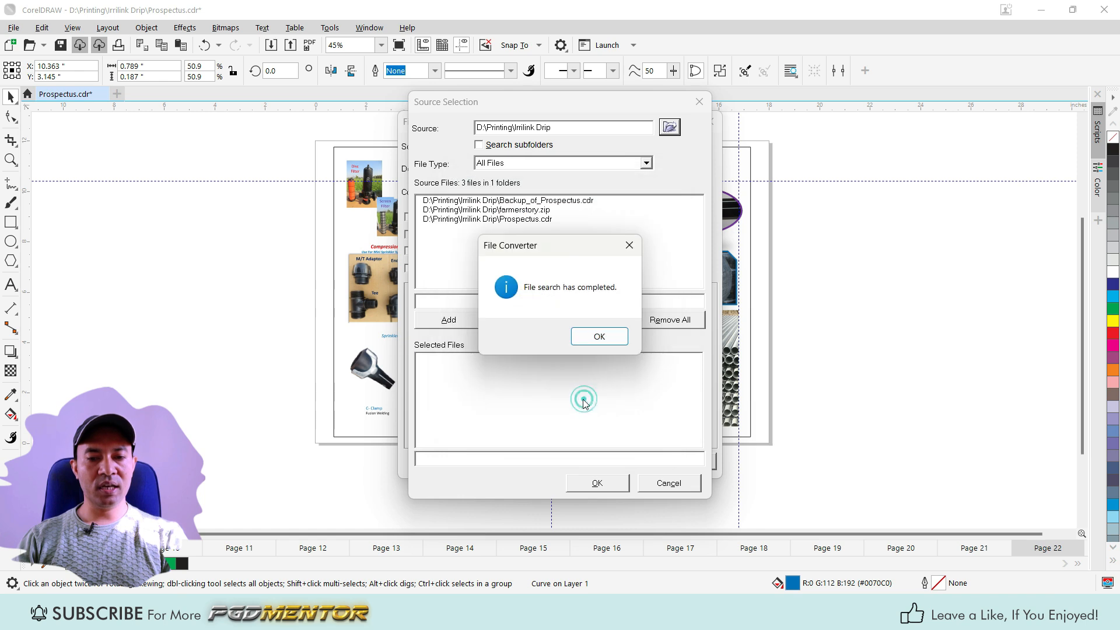
pyautogui.click(599, 337)
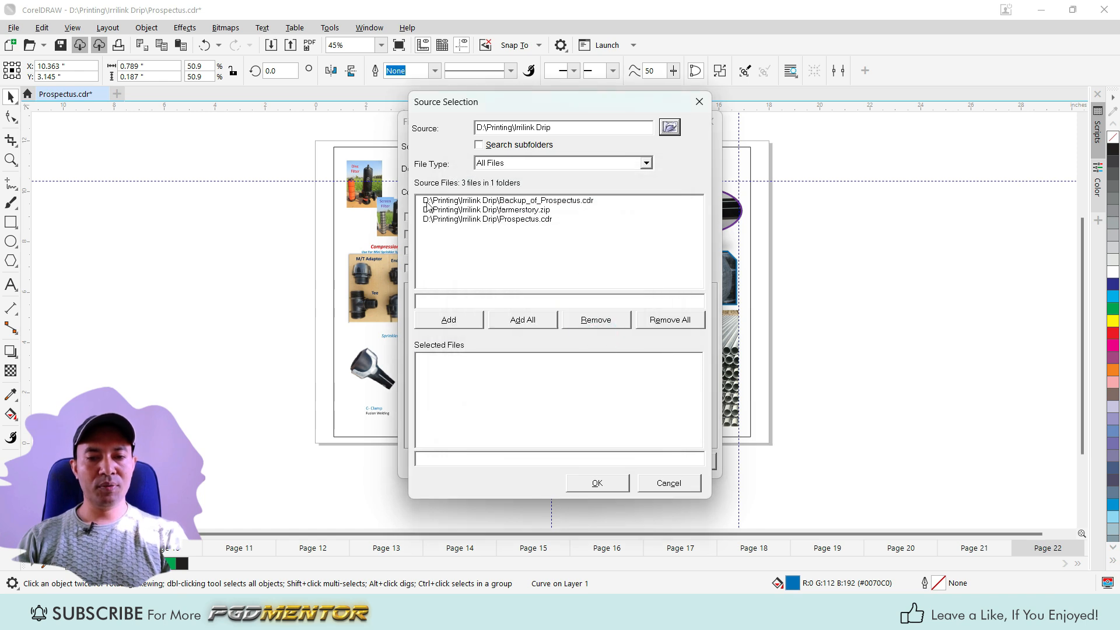
# Add Prospectus.cdr to the selected files for conversion and confirm the source selection.
pyautogui.click(512, 224)
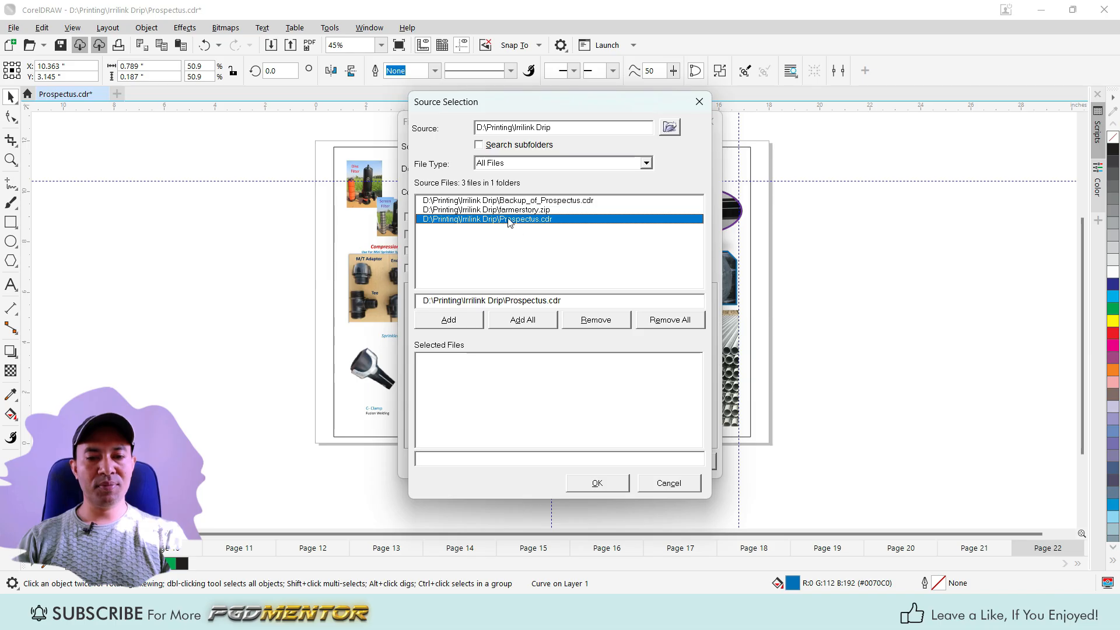
pyautogui.click(449, 323)
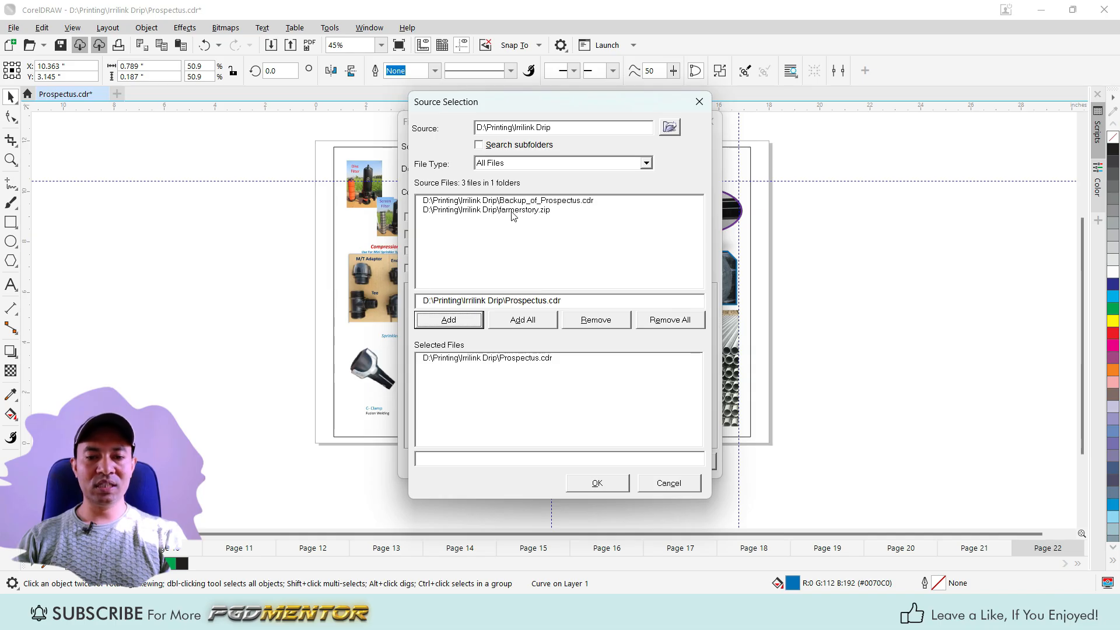
pyautogui.click(470, 360)
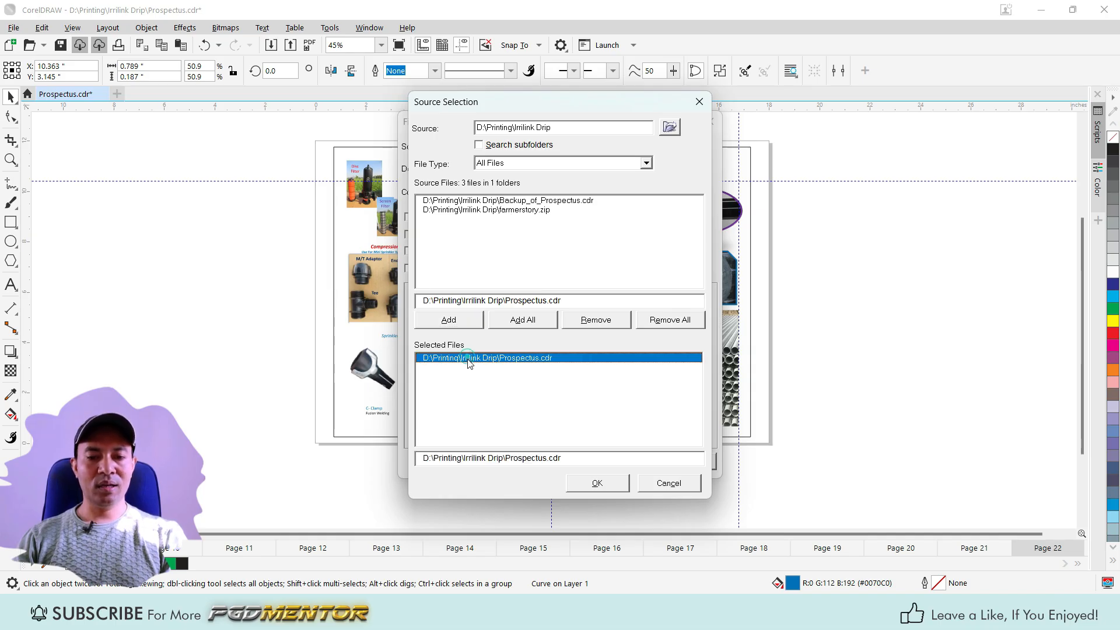
pyautogui.click(596, 484)
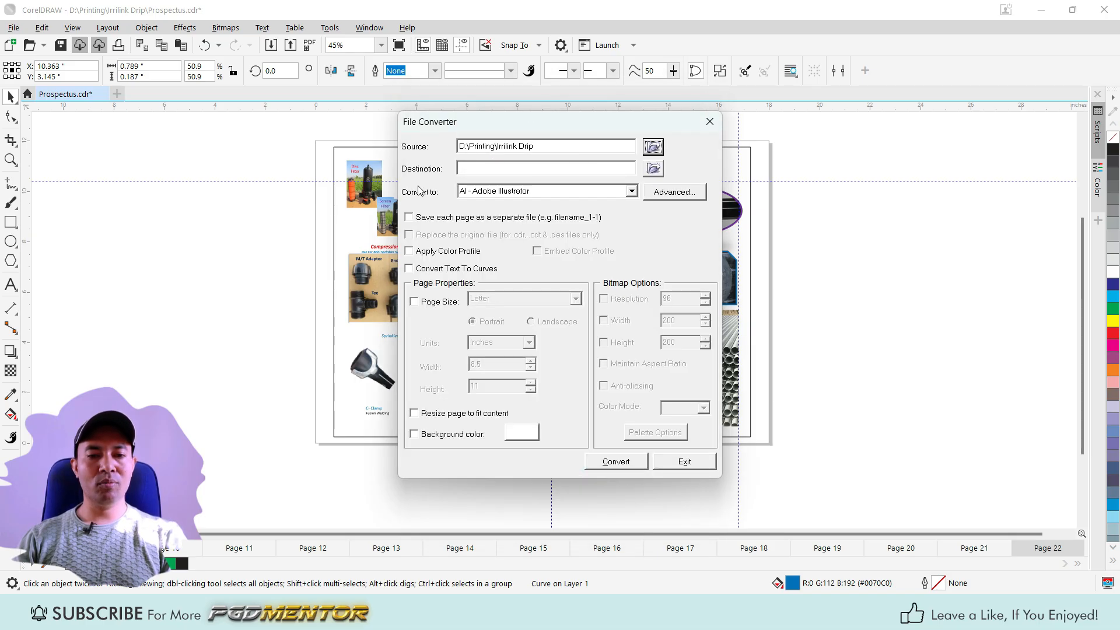
pyautogui.click(653, 169)
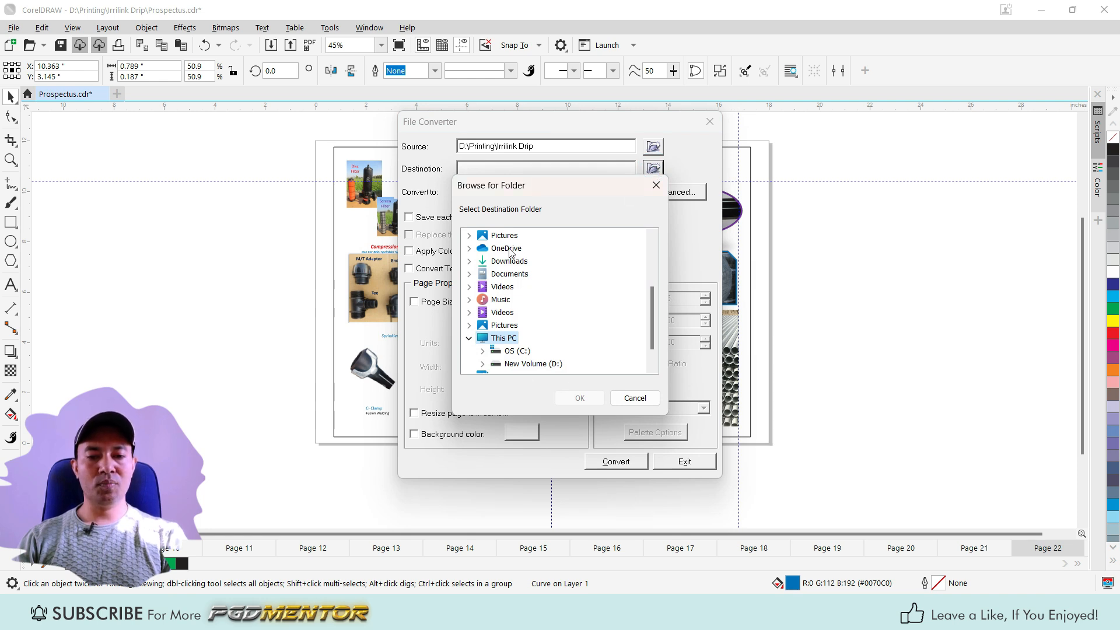
pyautogui.scroll(-1, 576, 332)
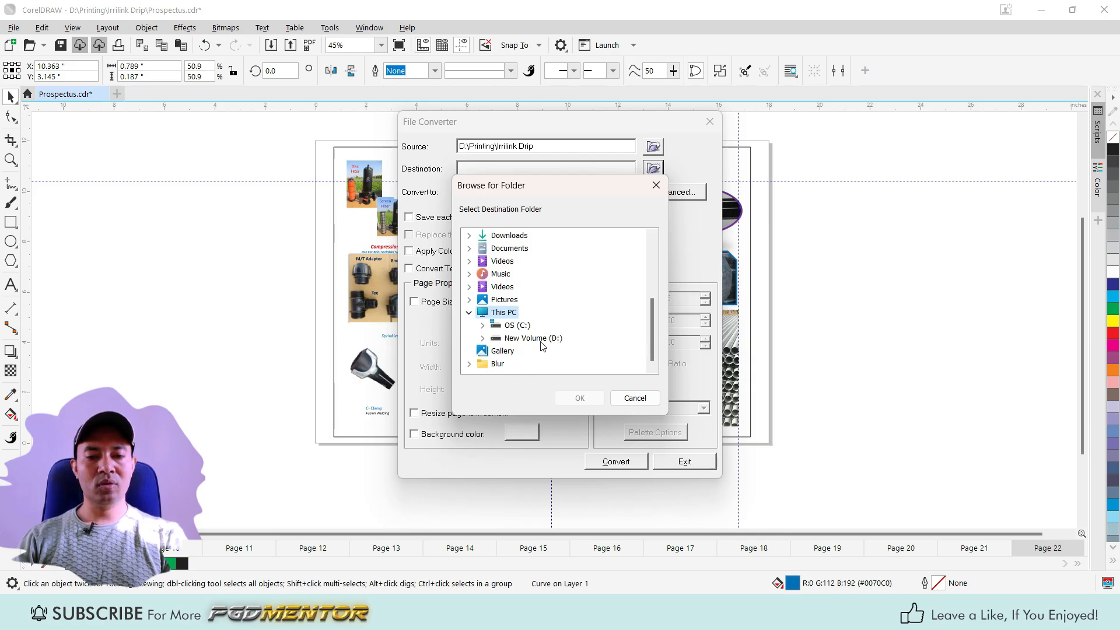
pyautogui.scroll(4, 537, 338)
pyautogui.click(485, 237)
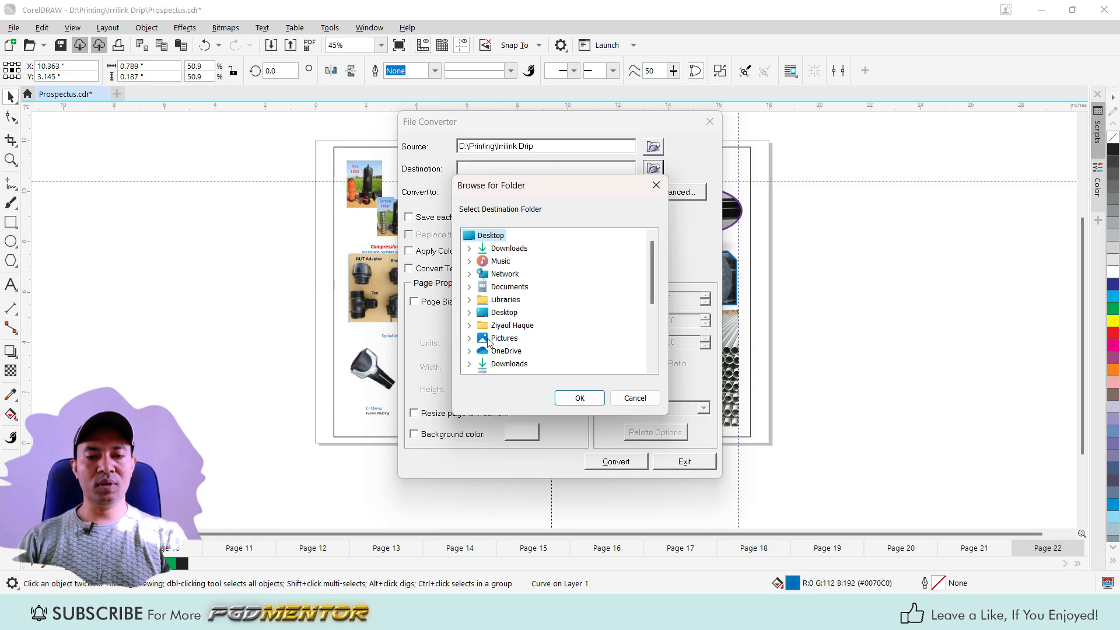
pyautogui.click(656, 184)
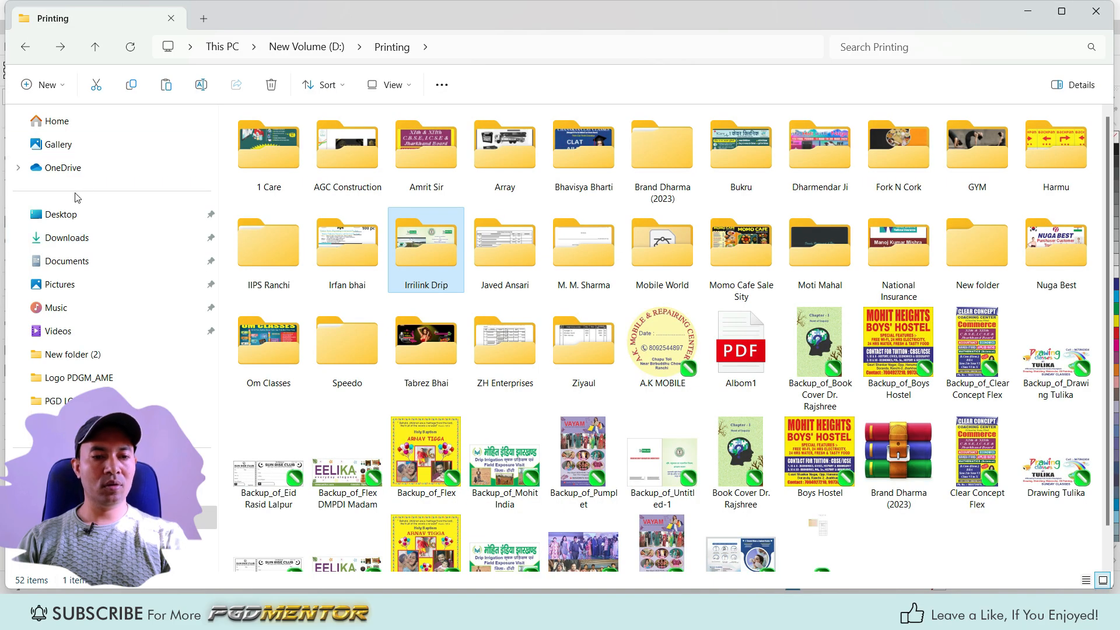
# In File Explorer, create a folder on the Desktop with the default name New folder, and return to CorelDRAW.
pyautogui.click(63, 216)
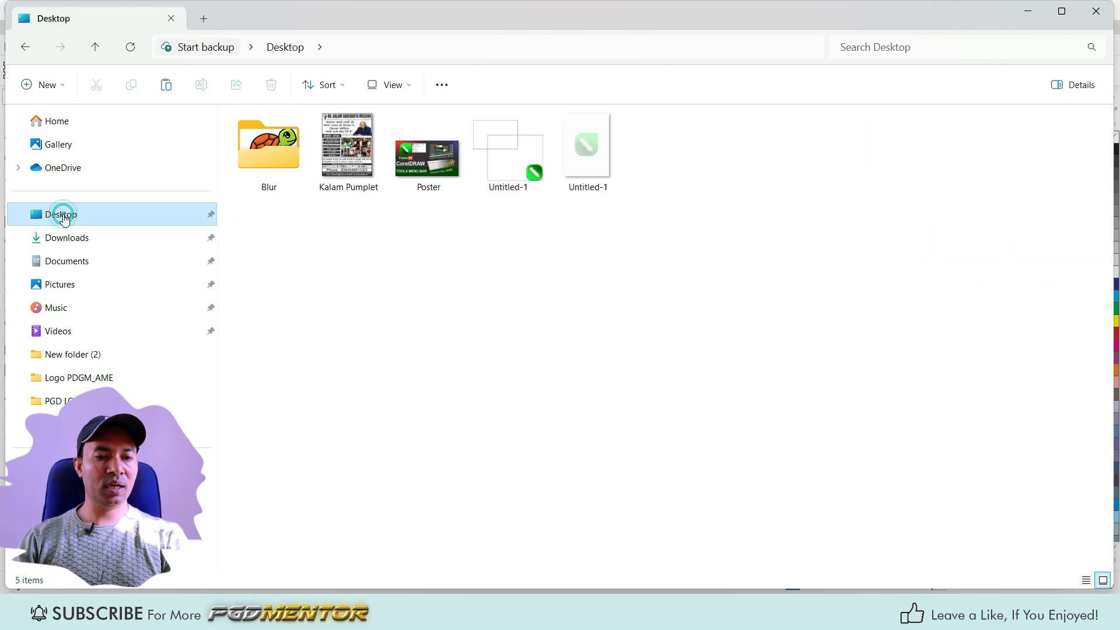
pyautogui.click(42, 85)
pyautogui.click(57, 121)
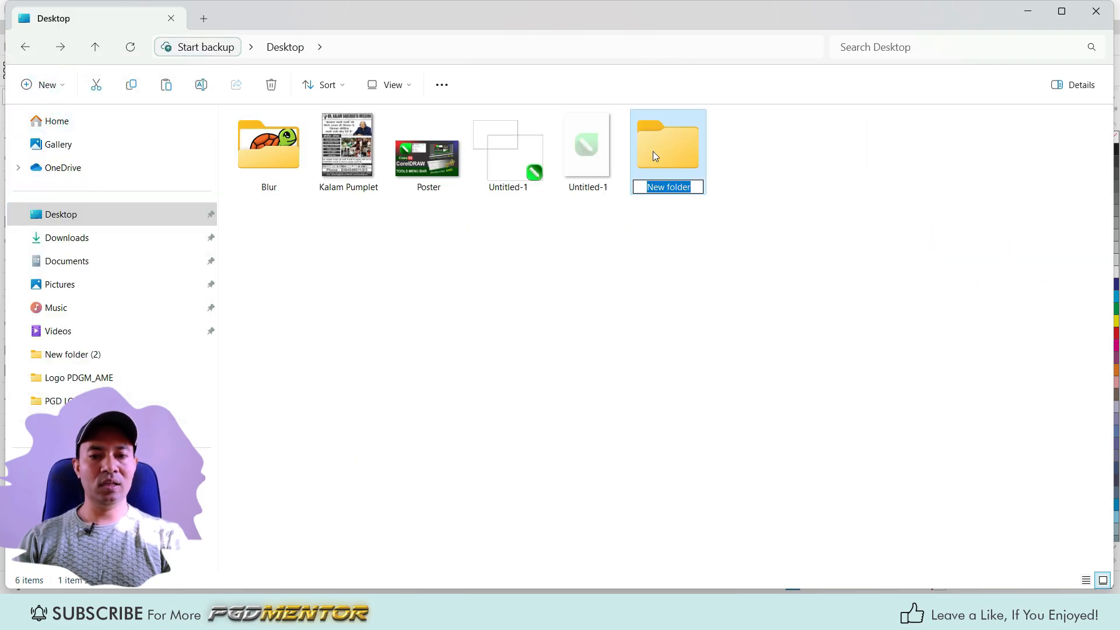
pyautogui.click(814, 330)
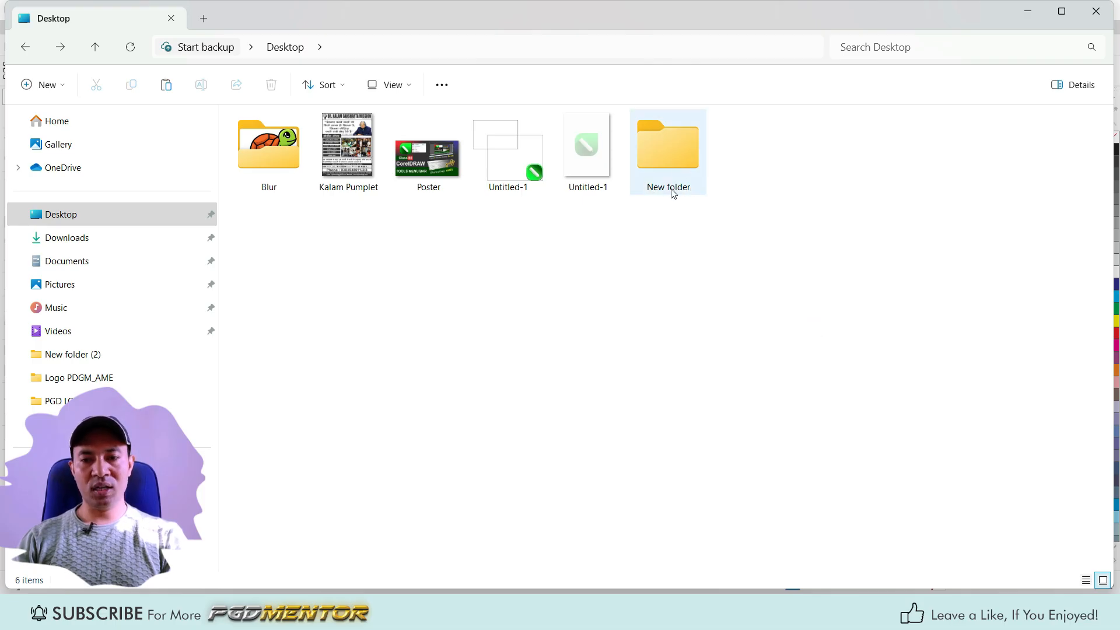
pyautogui.click(802, 611)
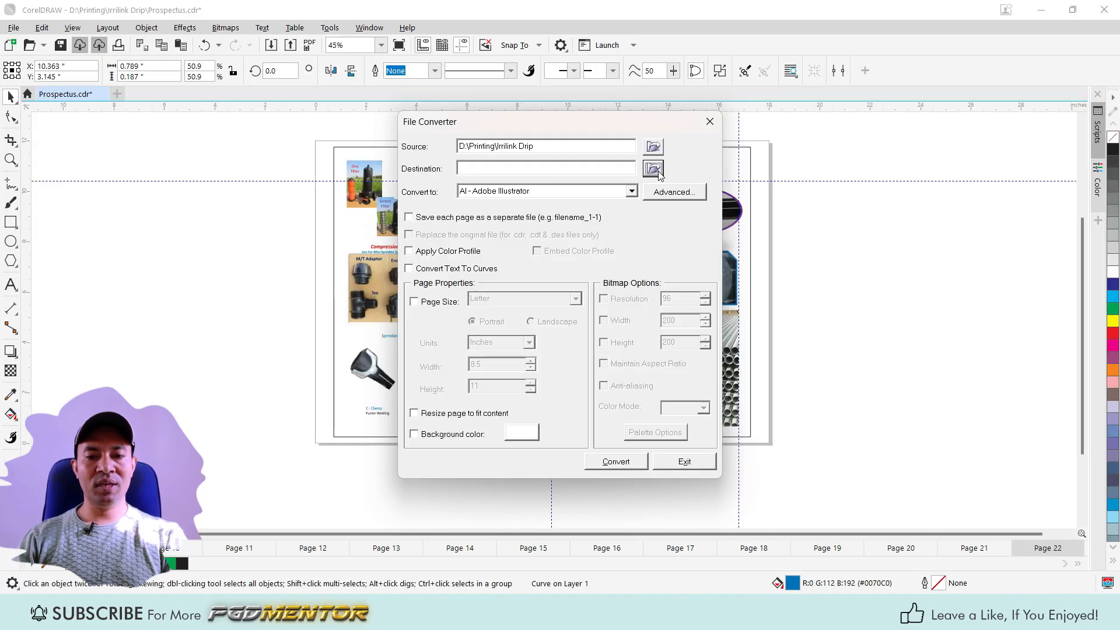
# Set the conversion destination to New folder on the Desktop.
pyautogui.click(654, 169)
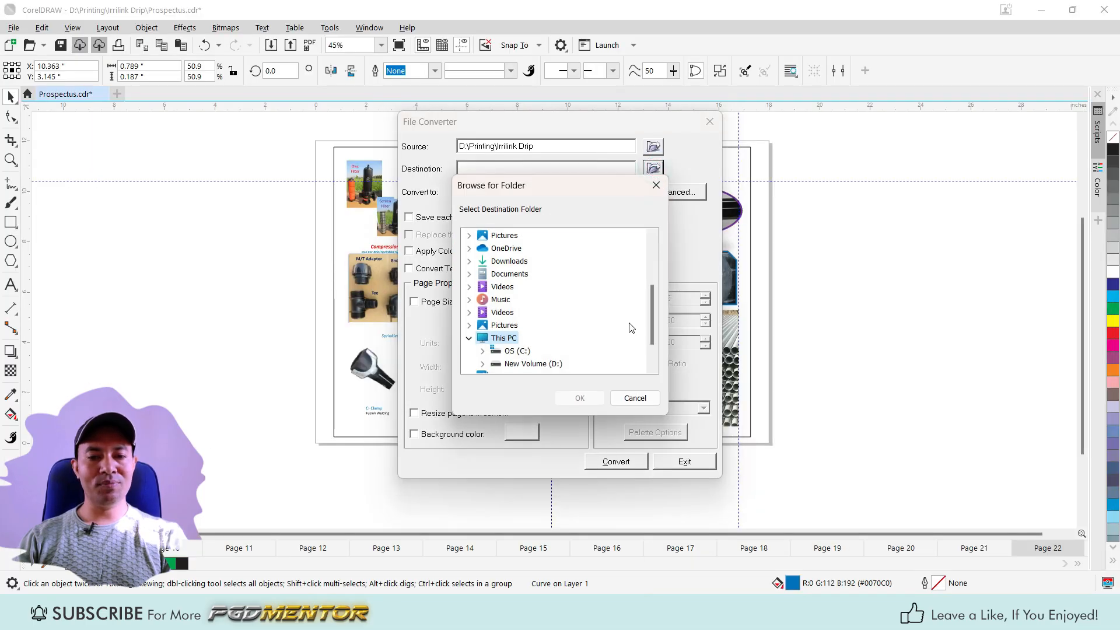
pyautogui.scroll(-1, 649, 316)
pyautogui.click(502, 364)
pyautogui.click(580, 399)
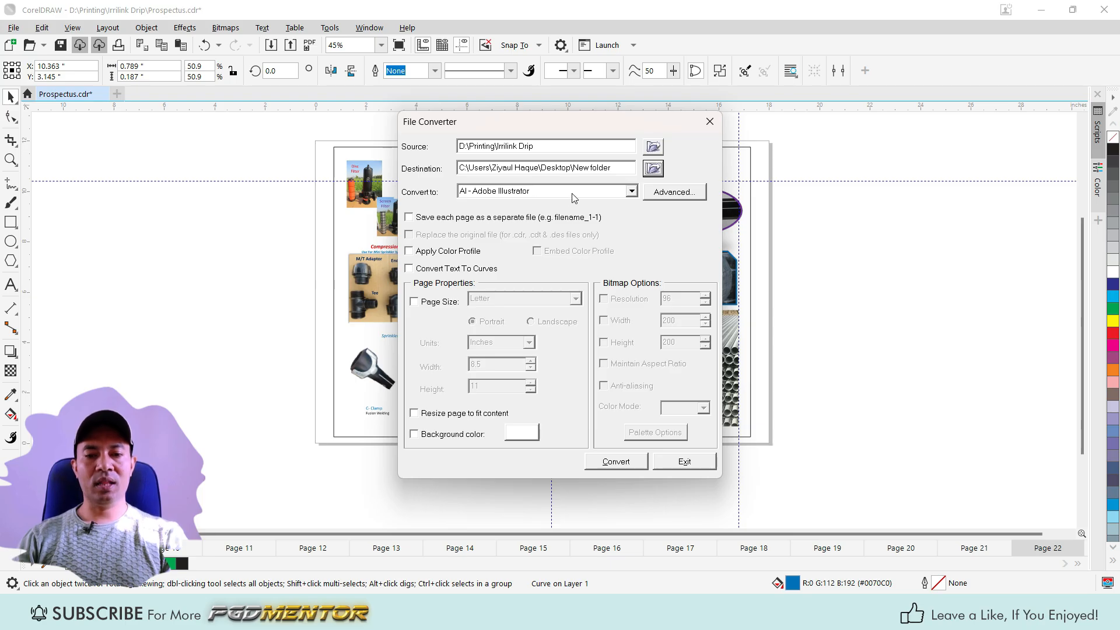
# Choose JPG - JPEG Bitmaps as the output format for the conversion.
pyautogui.click(595, 194)
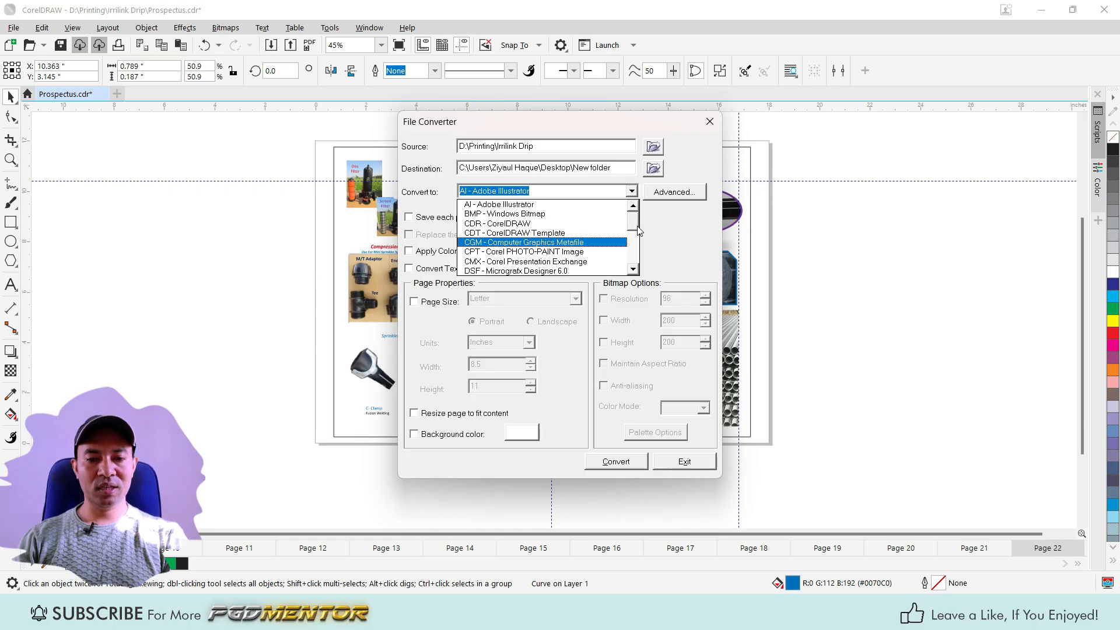
pyautogui.moveTo(637, 233)
pyautogui.mouseDown()
pyautogui.moveTo(642, 270)
pyautogui.moveTo(636, 250)
pyautogui.mouseUp()
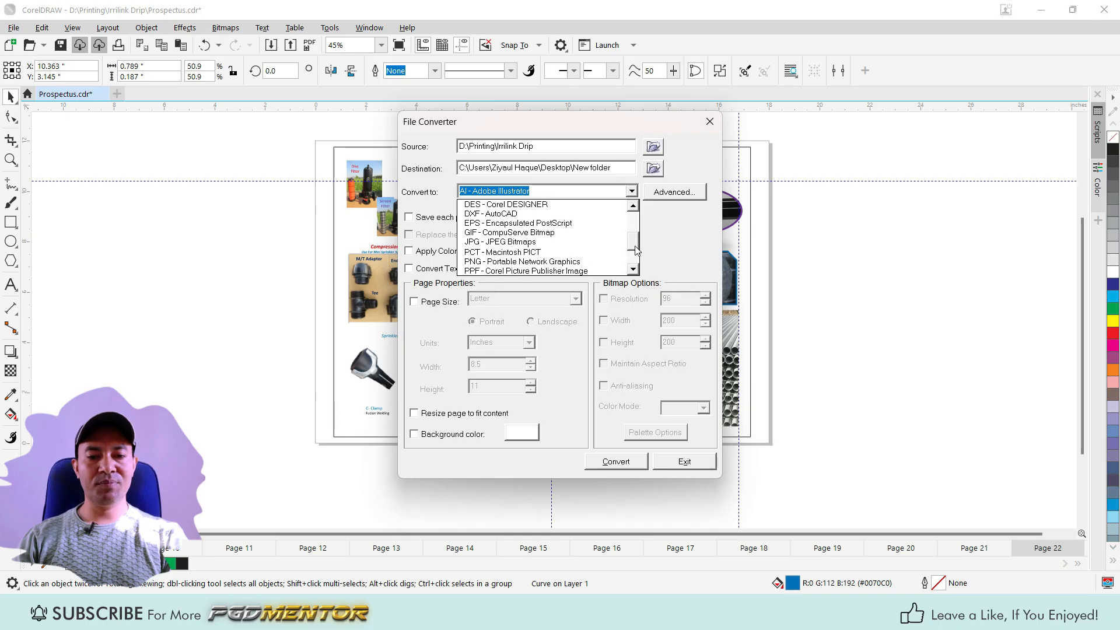
pyautogui.click(493, 241)
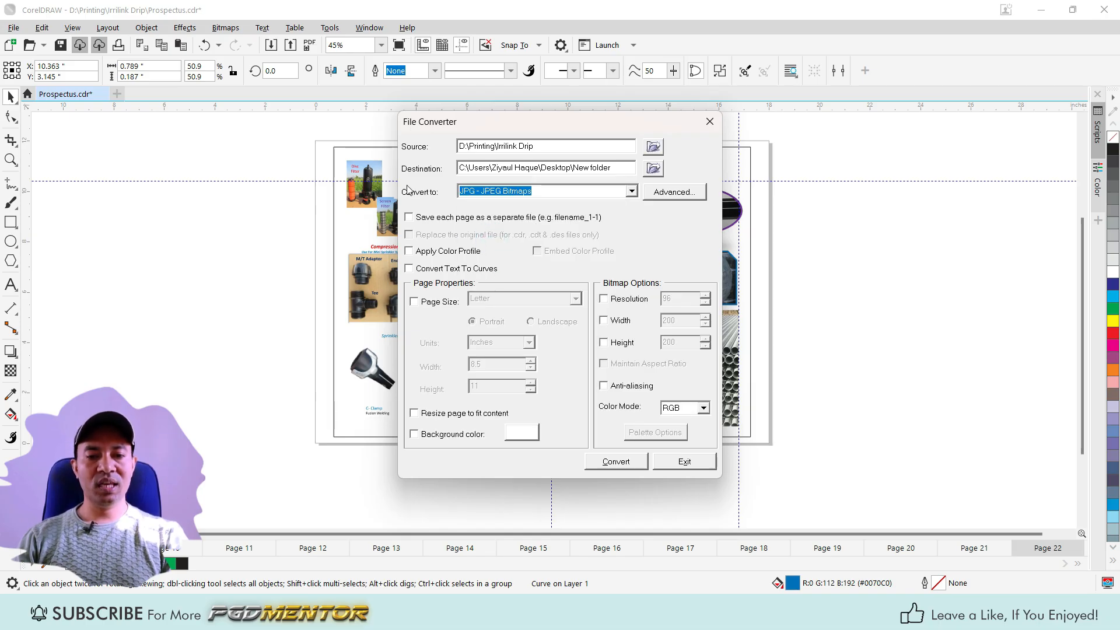
# Enable saving each page as a separate file, Apply Color Profile, Convert Text To Curves and Resize page to fit content, leaving Page Size off.
pyautogui.click(410, 218)
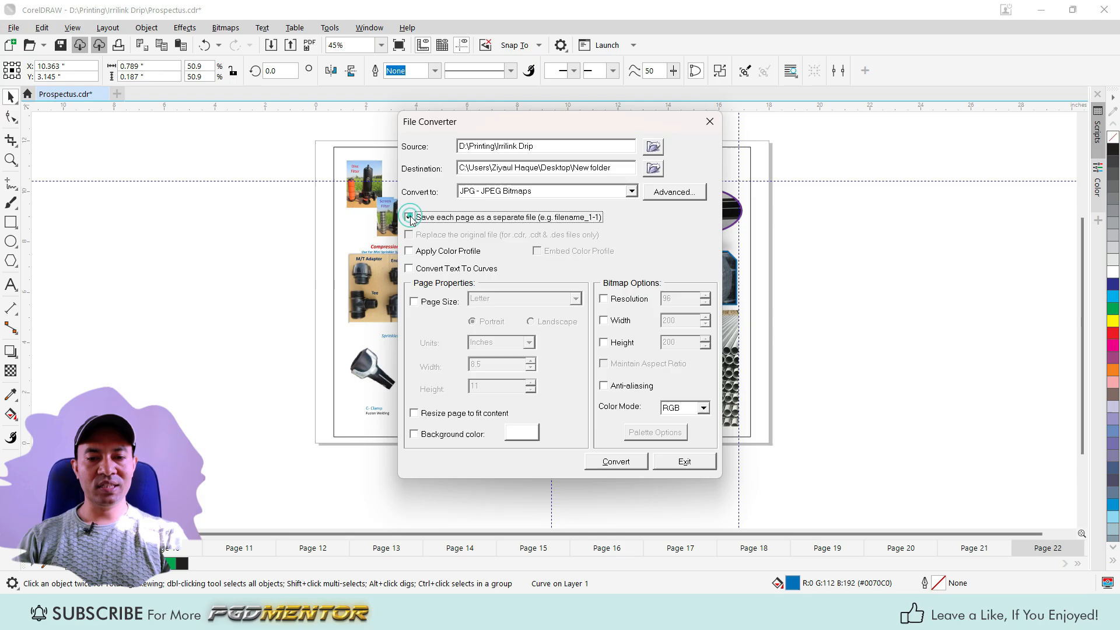
pyautogui.click(413, 253)
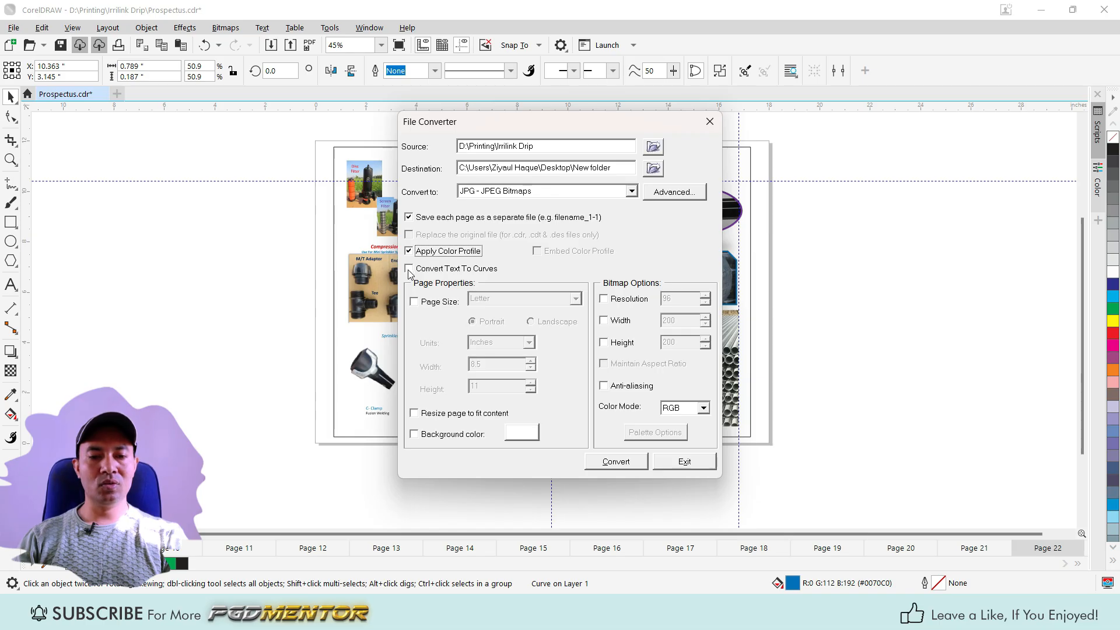
pyautogui.click(412, 271)
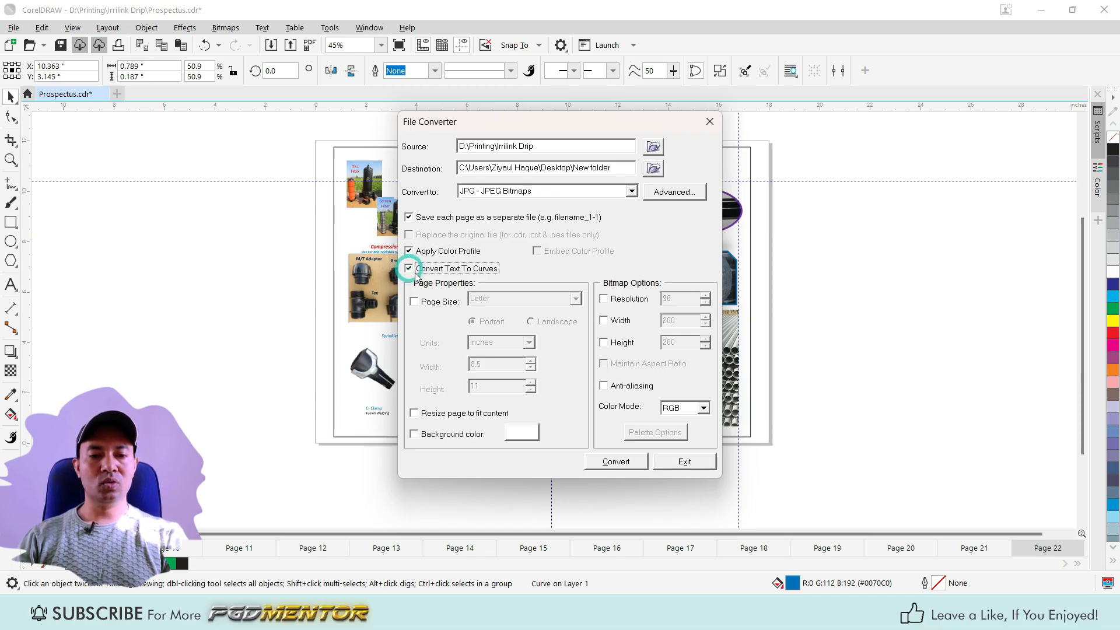
pyautogui.click(414, 302)
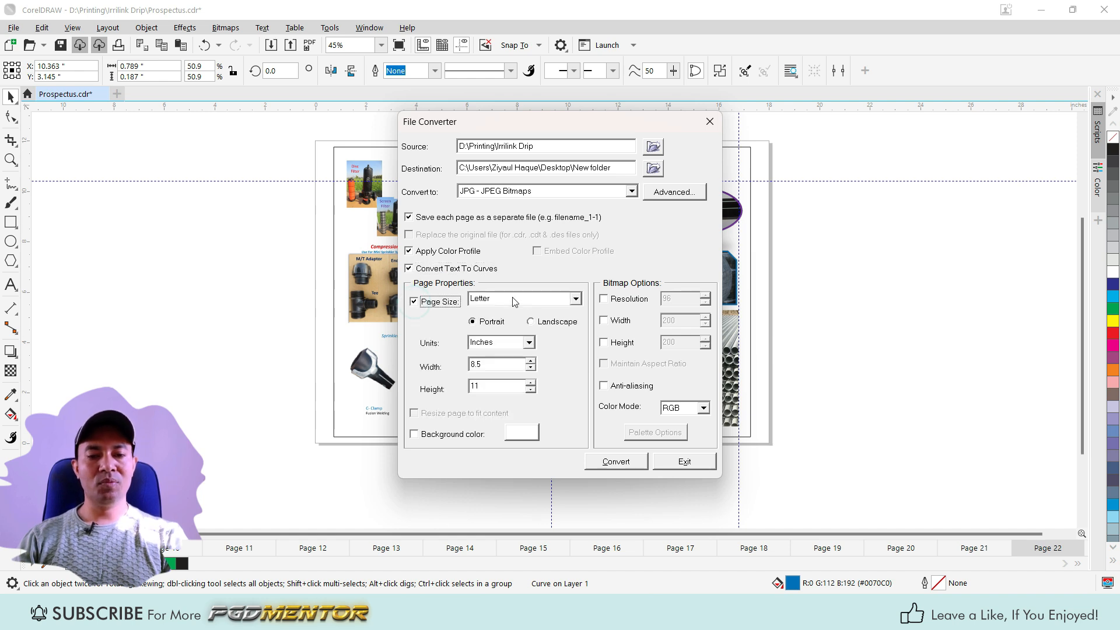
pyautogui.click(414, 302)
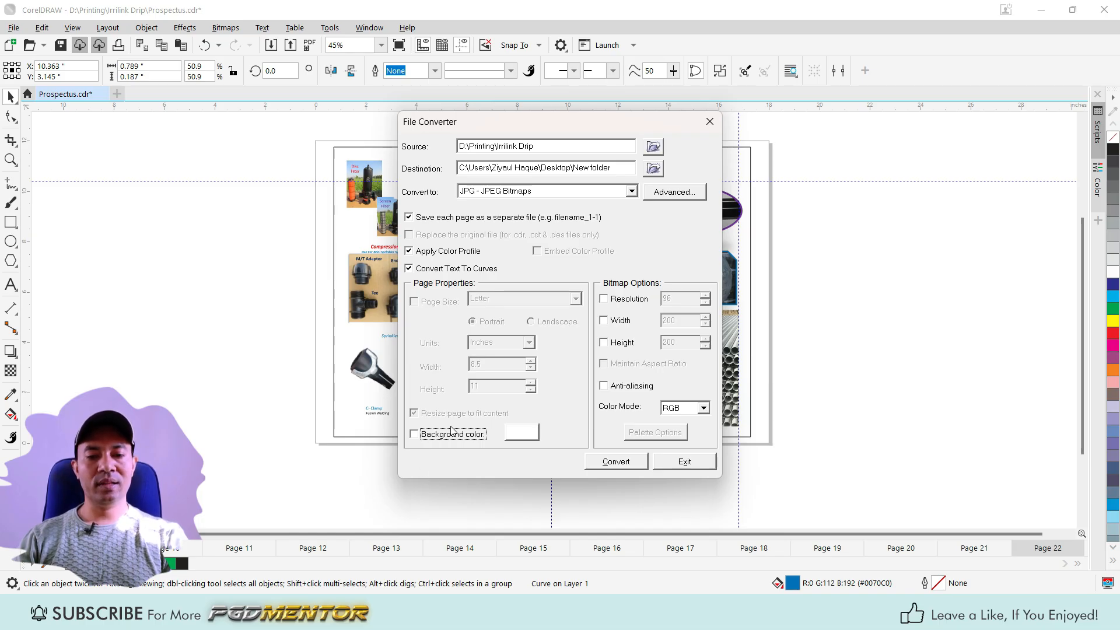
# Enable the bitmap resolution option, set it to 300, and keep the color mode at RGB.
pyautogui.click(605, 300)
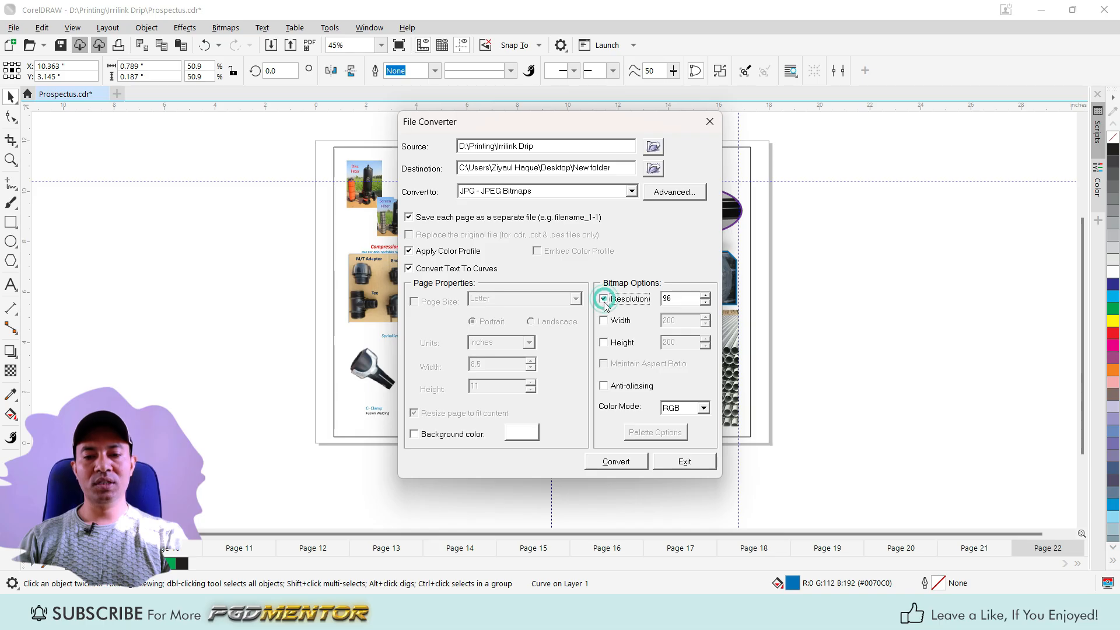
pyautogui.doubleClick(679, 297)
pyautogui.write('300')
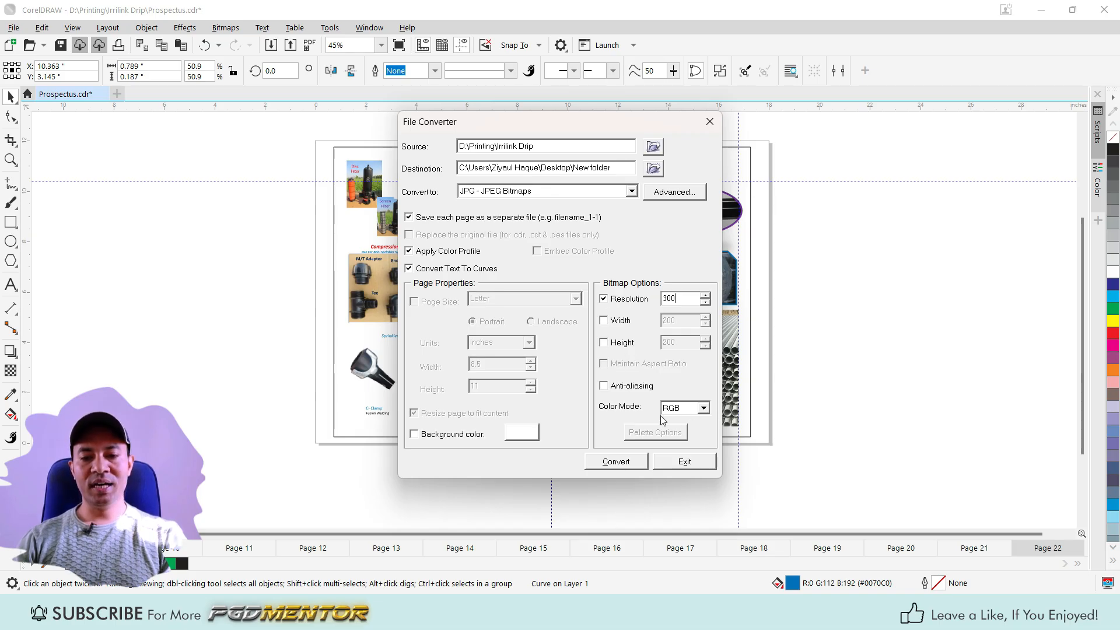
pyautogui.click(695, 410)
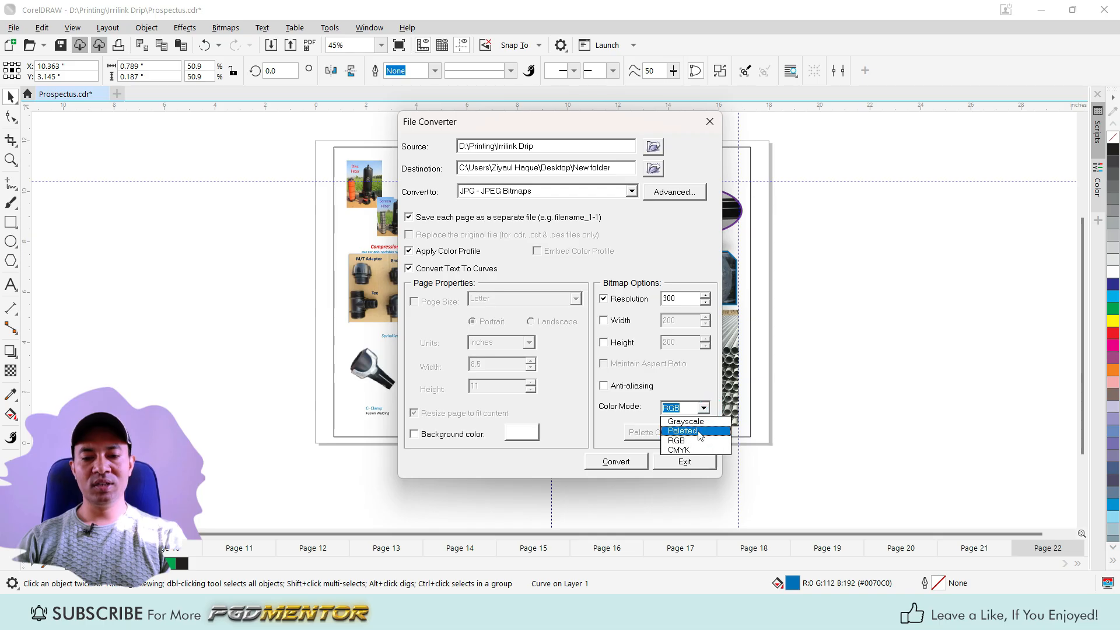
pyautogui.click(704, 410)
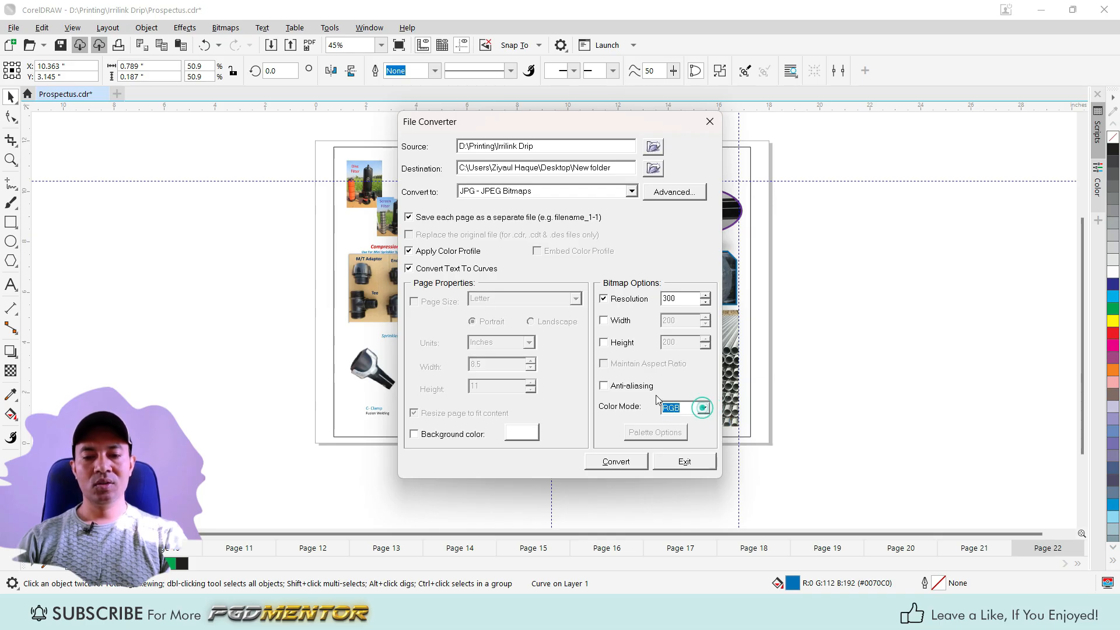
# Run the batch conversion of the Prospectus pages to JPG, dismiss its completion notice and exit File Converter.
pyautogui.click(614, 464)
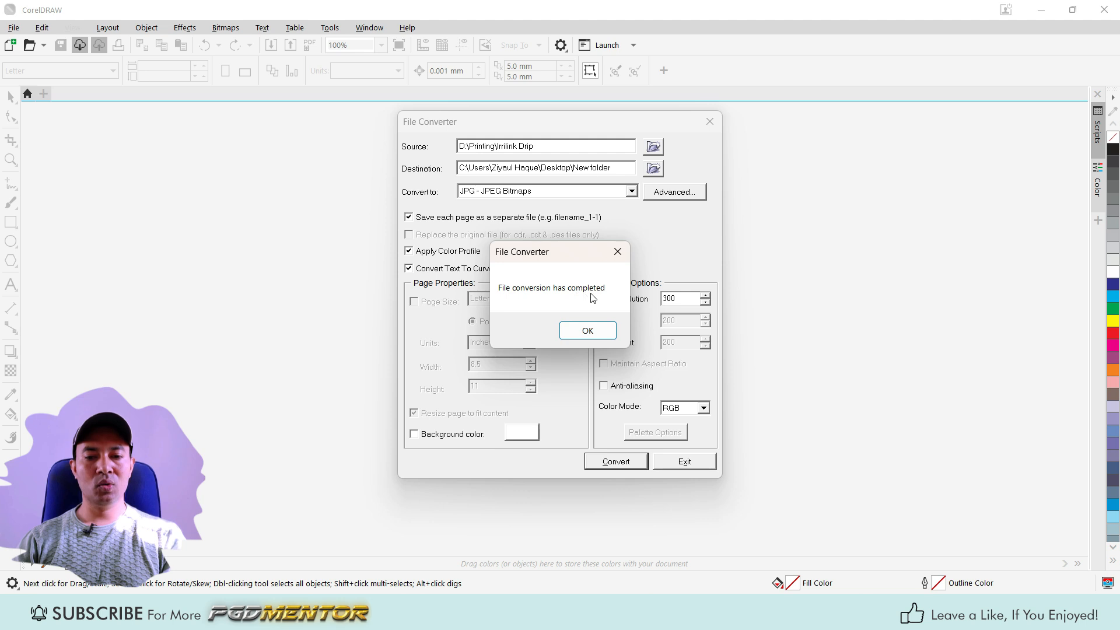
pyautogui.click(586, 330)
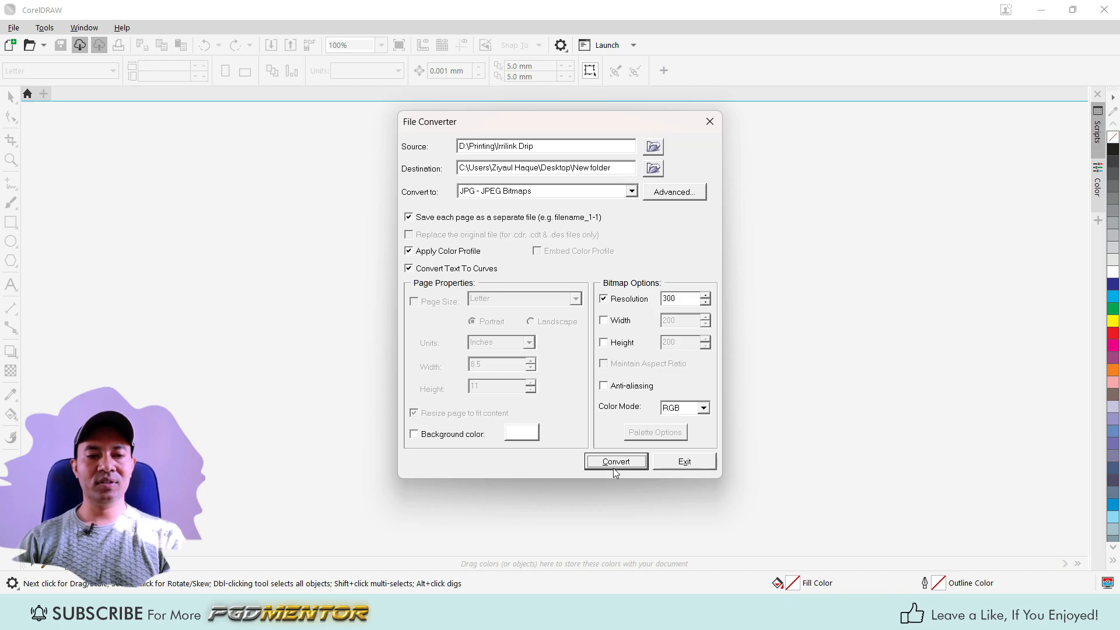
pyautogui.click(690, 464)
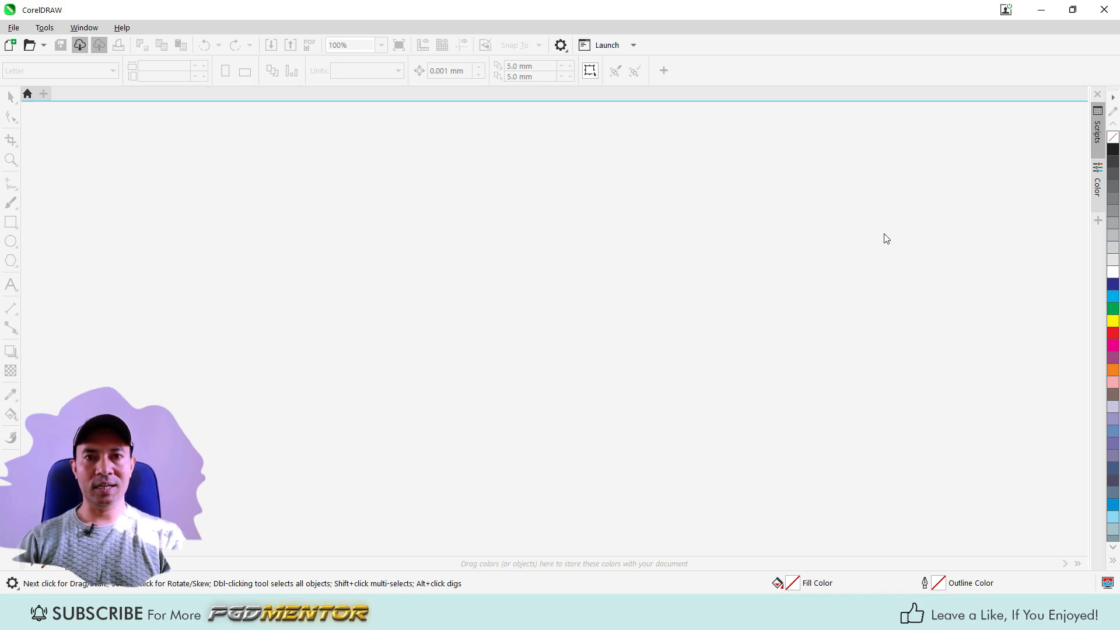
# Switch to the Windows desktop, close the open Desktop folder window, and open New folder to examine the exported Prospectus page images.
pyautogui.click(1042, 11)
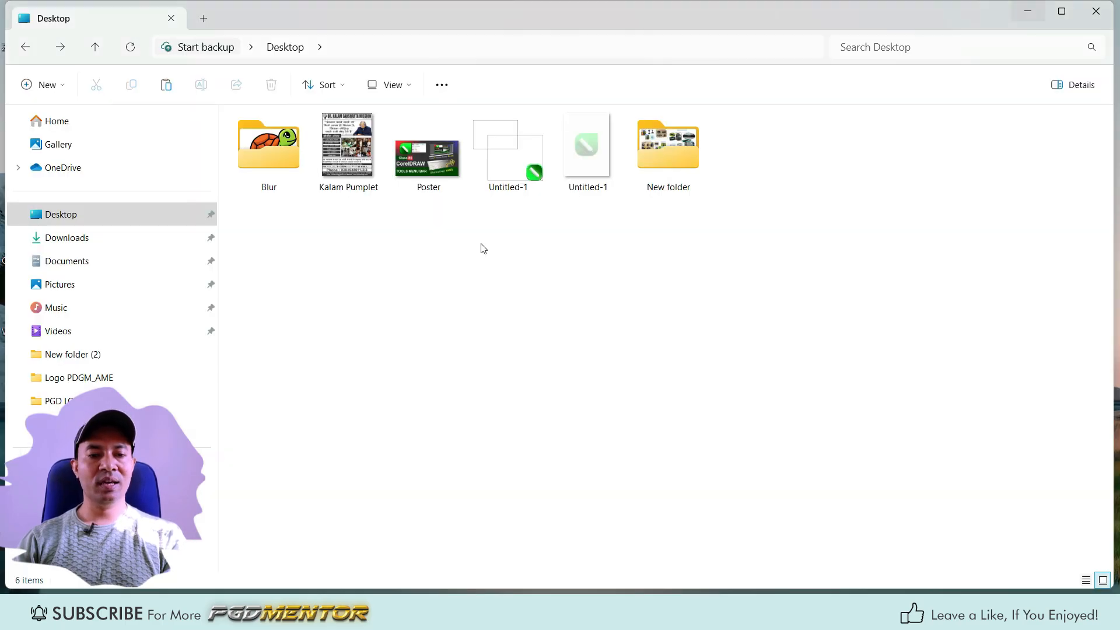
pyautogui.click(1097, 13)
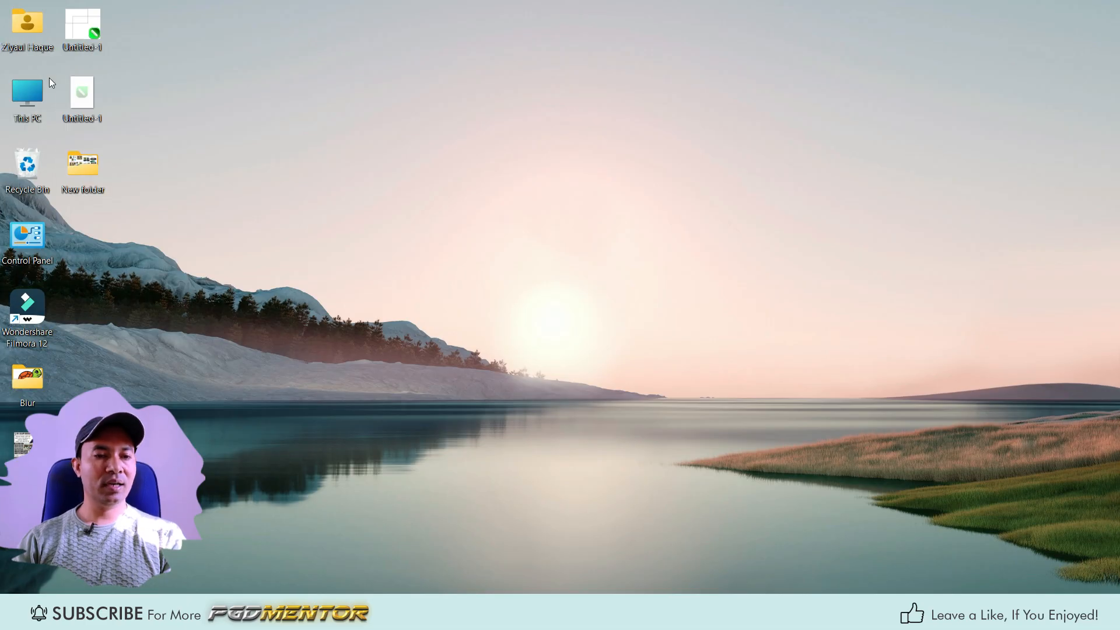
pyautogui.doubleClick(84, 166)
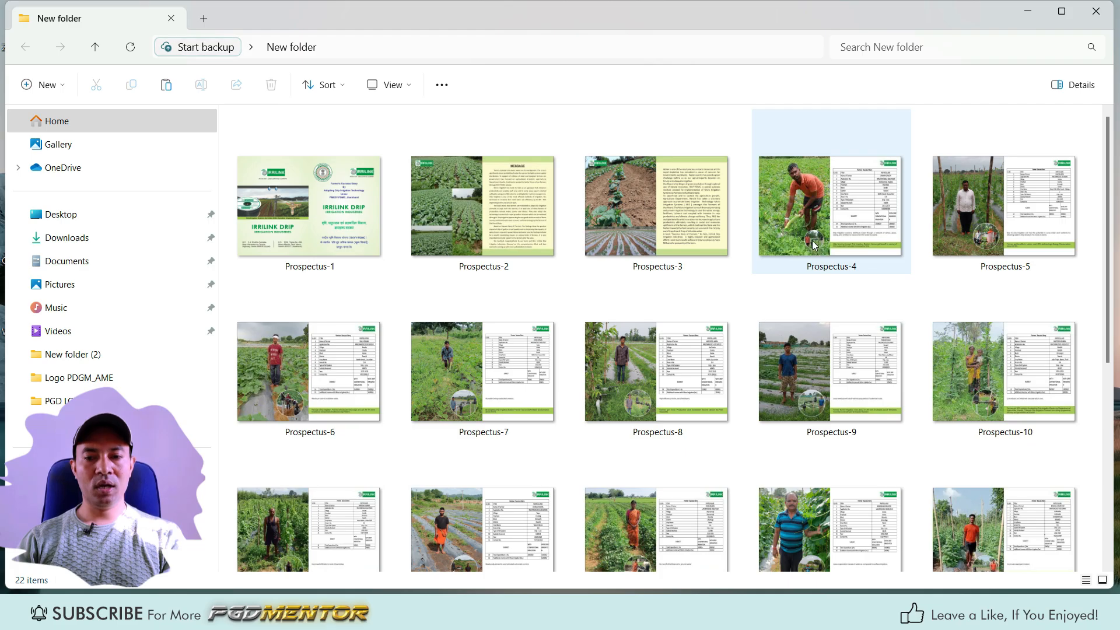
pyautogui.scroll(-5, 817, 245)
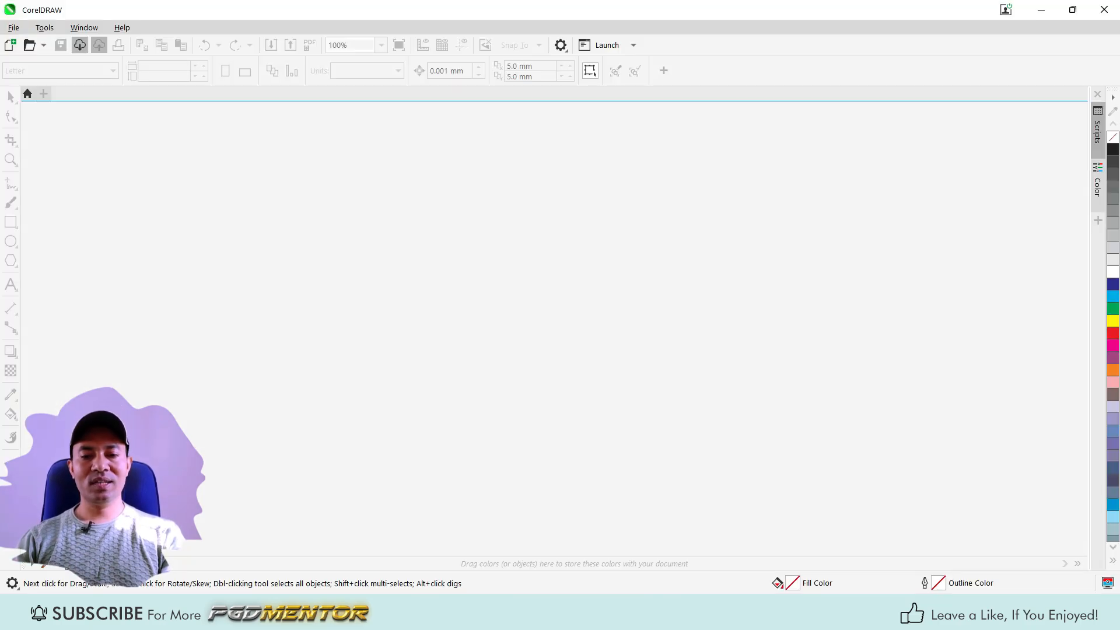
# Create a new blank A4 document in CorelDRAW and bring up the commands for working with scripts.
pyautogui.click(10, 45)
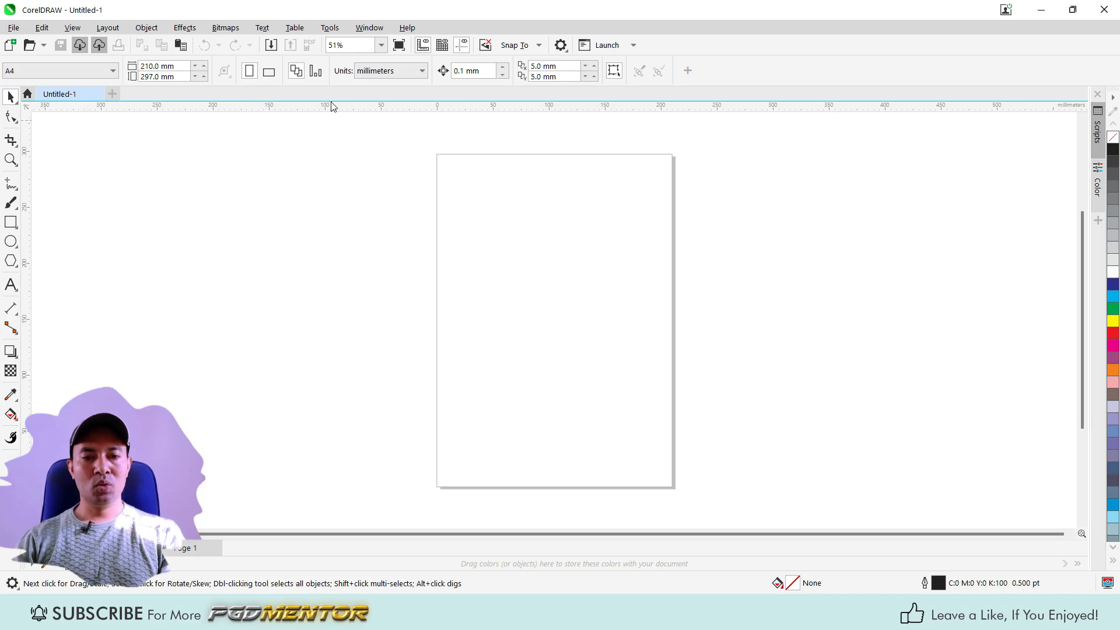
pyautogui.click(329, 27)
pyautogui.moveTo(358, 102)
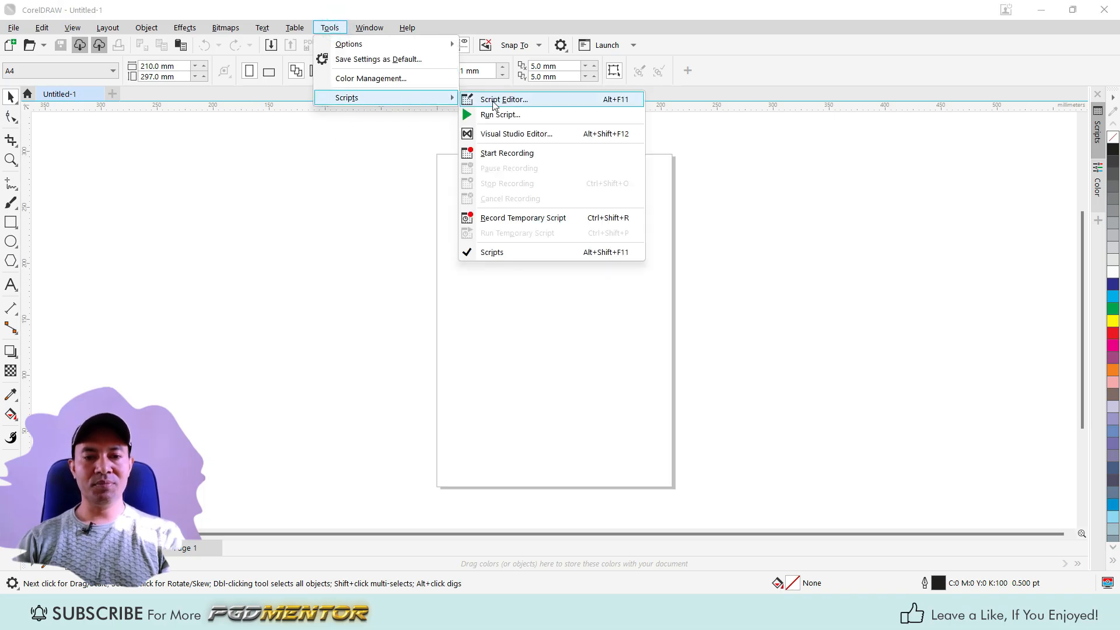